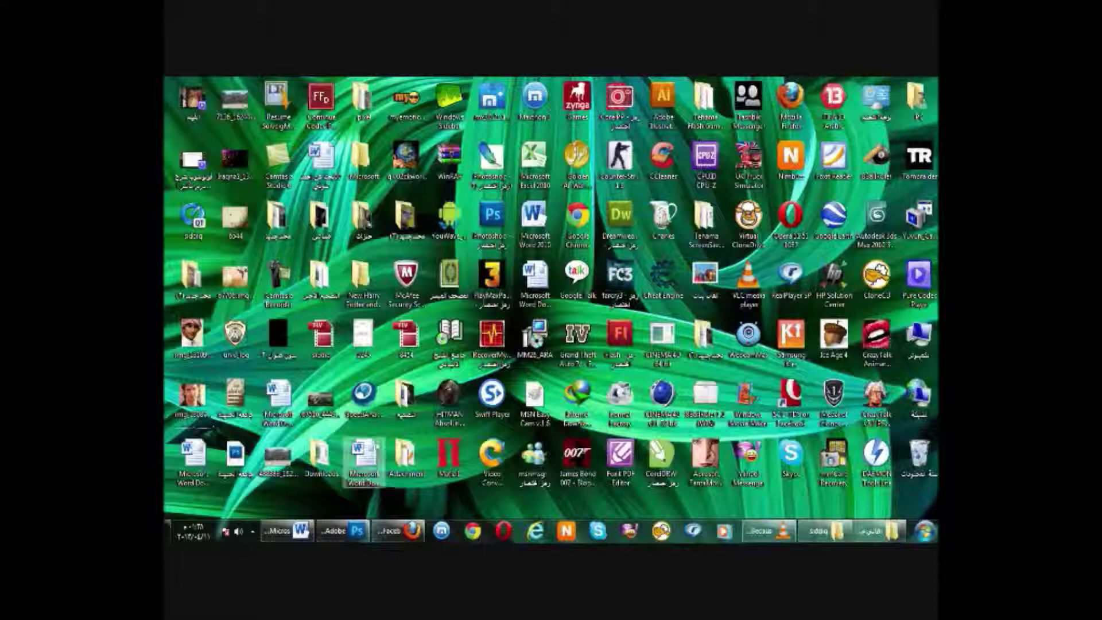
# In Word, type the greeting السلام عليكم and the lesson line شرح درس تبيض الوجهه.
pyautogui.click(287, 531)
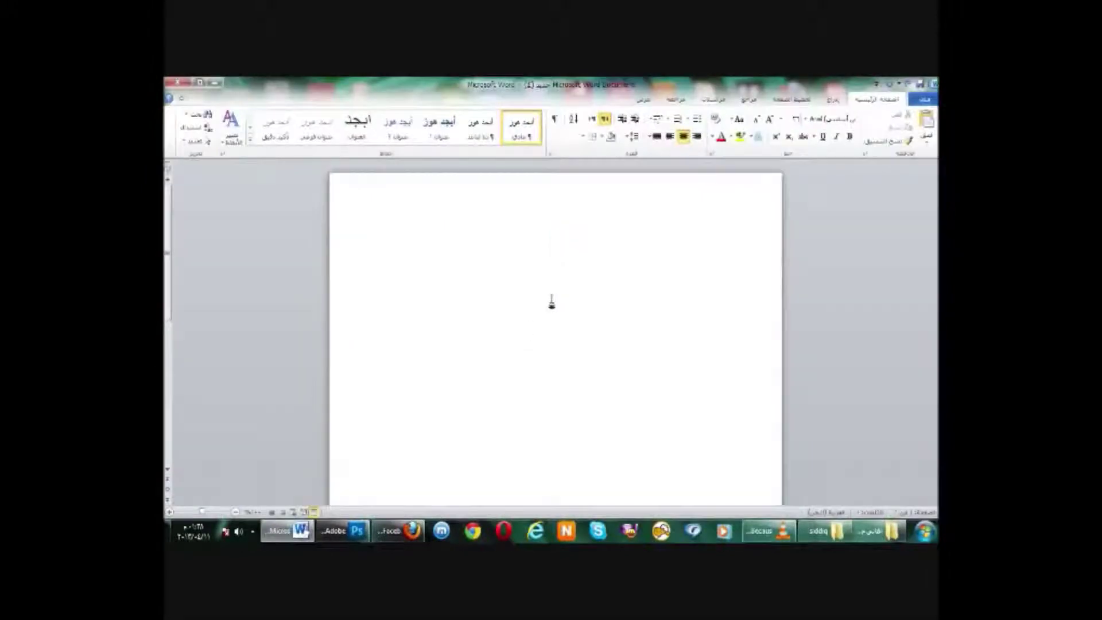
pyautogui.write('السلام عليكم')
pyautogui.press('Return')
pyautogui.press('Return')
pyautogui.write('٨٨')
pyautogui.press('Return')
pyautogui.write('اليوم جايب لكم')
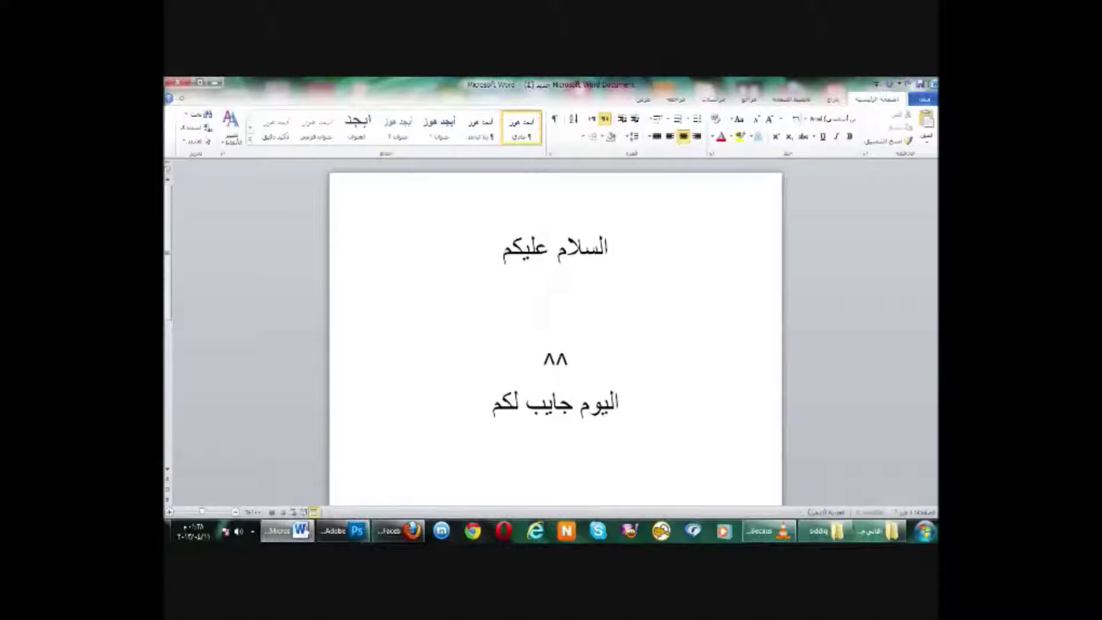
pyautogui.write(' درس')
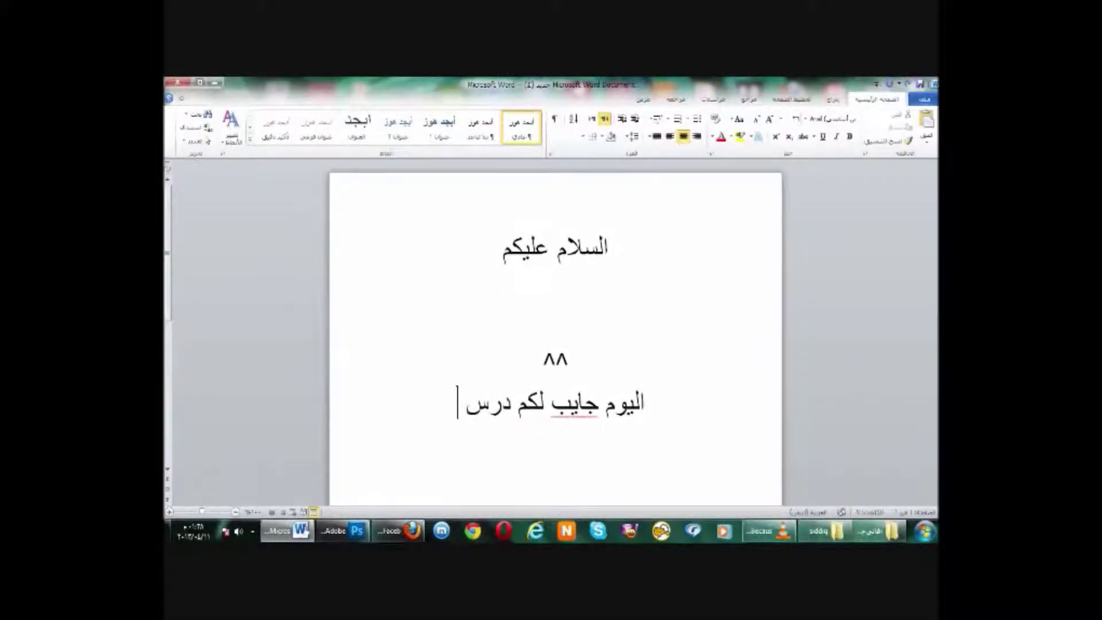
pyautogui.press('BackSpace')
pyautogui.press('BackSpace')
pyautogui.press('BackSpace')
pyautogui.write('شرح')
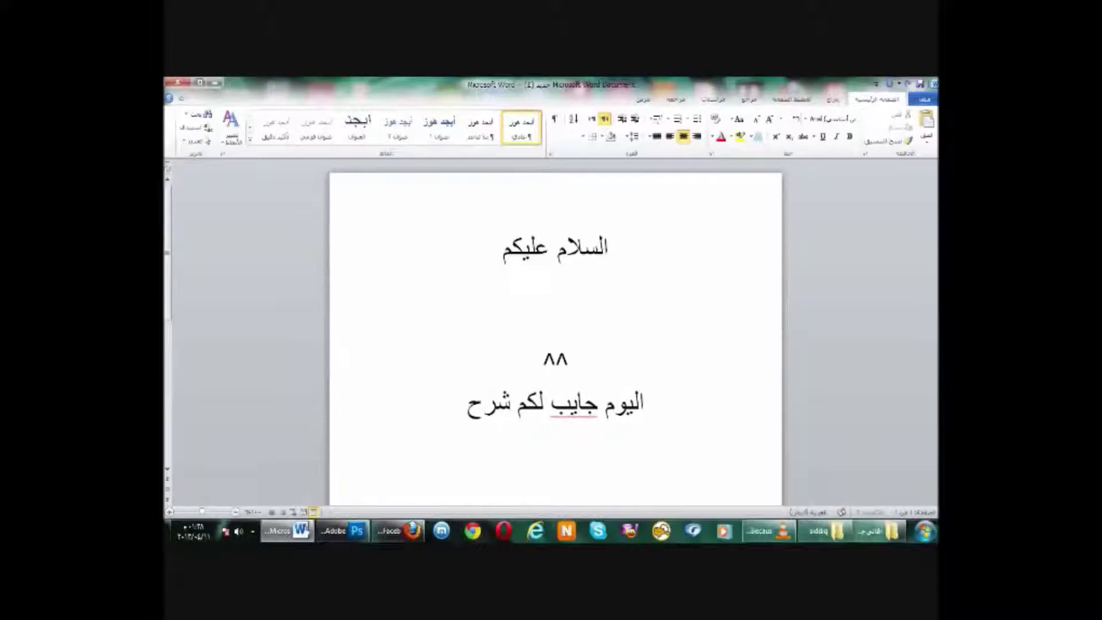
pyautogui.write(' درس')
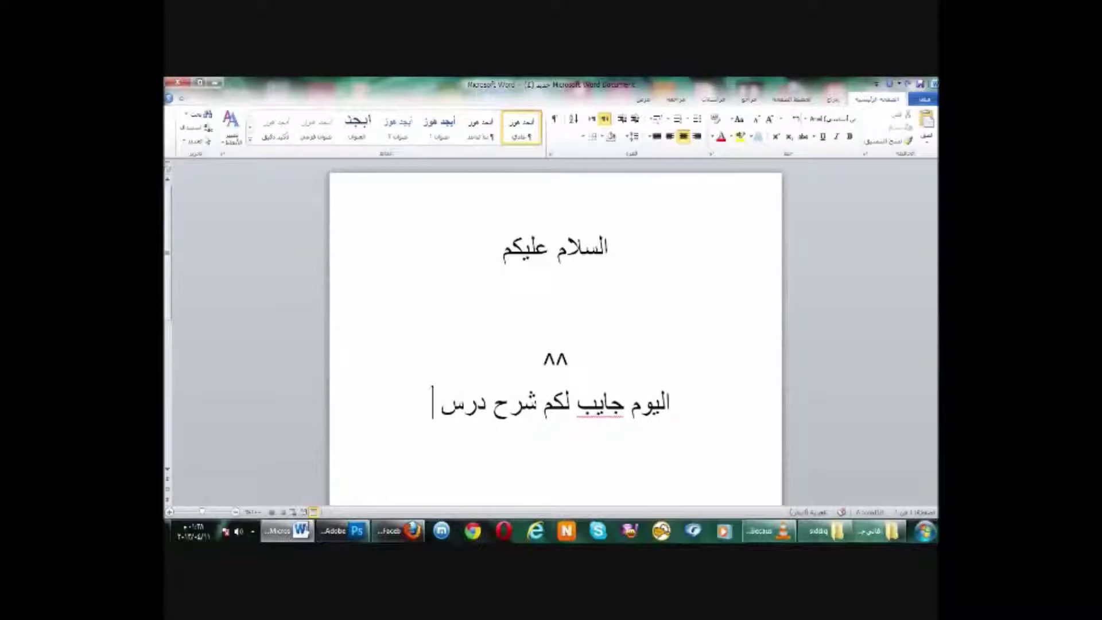
pyautogui.write(' تبيض الوجهه')
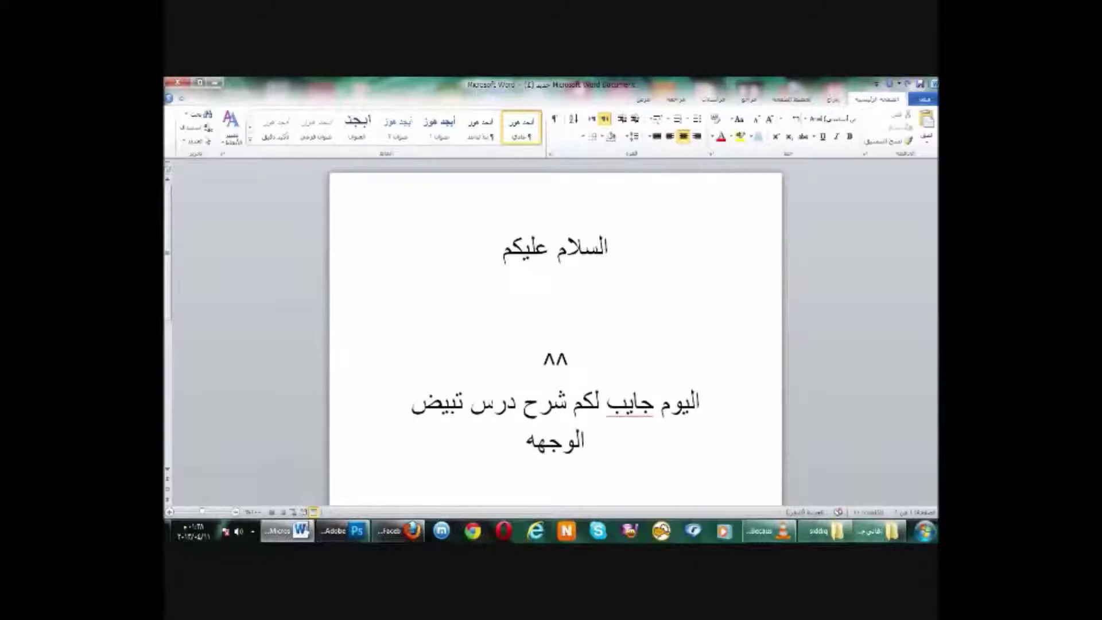
# Add the line تابعو معي الشرح سهل جداً, then bring Photoshop forward.
pyautogui.press('Return')
pyautogui.write('٨٨')
pyautogui.press('Return')
pyautogui.write('تابن')
pyautogui.press('BackSpace')
pyautogui.write('عو معي الشر ح')
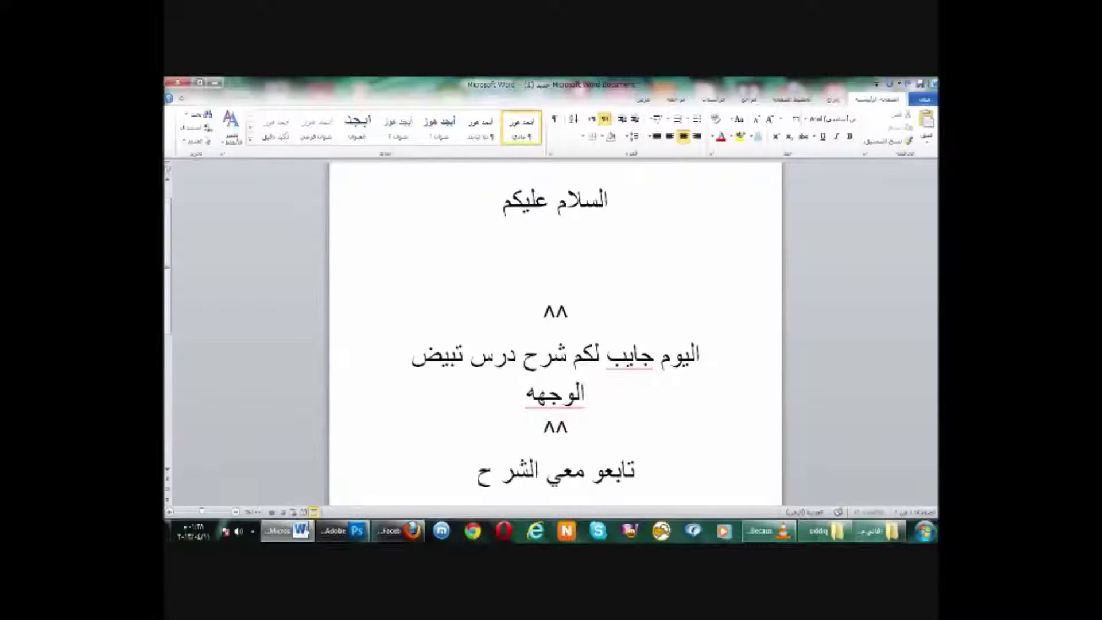
pyautogui.press('BackSpace')
pyautogui.press('BackSpace')
pyautogui.write('ح سهل')
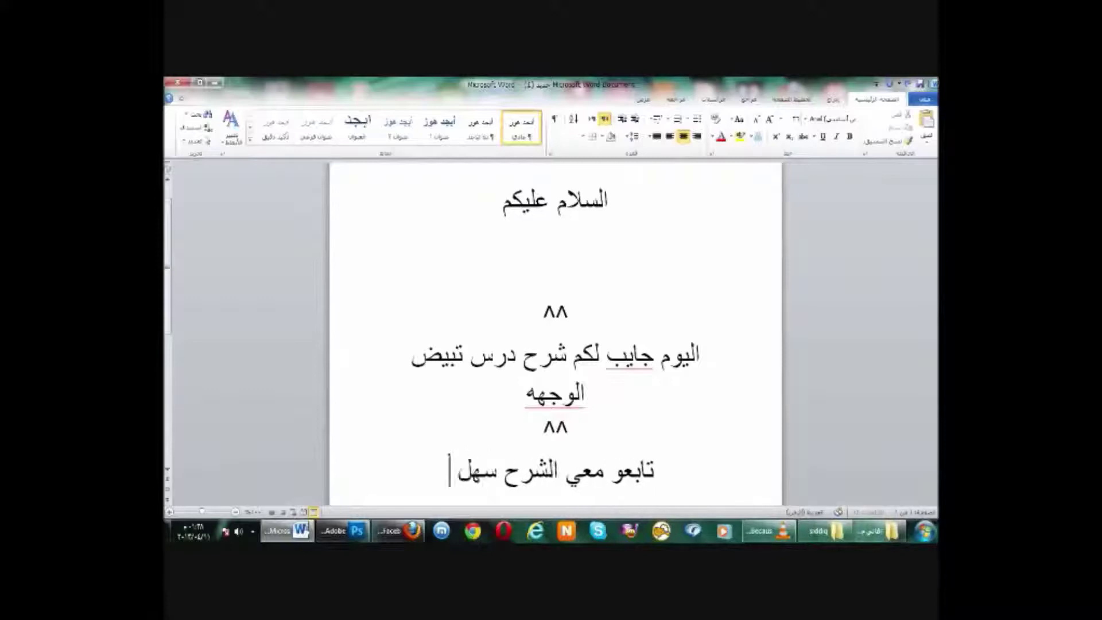
pyautogui.write(' جداً')
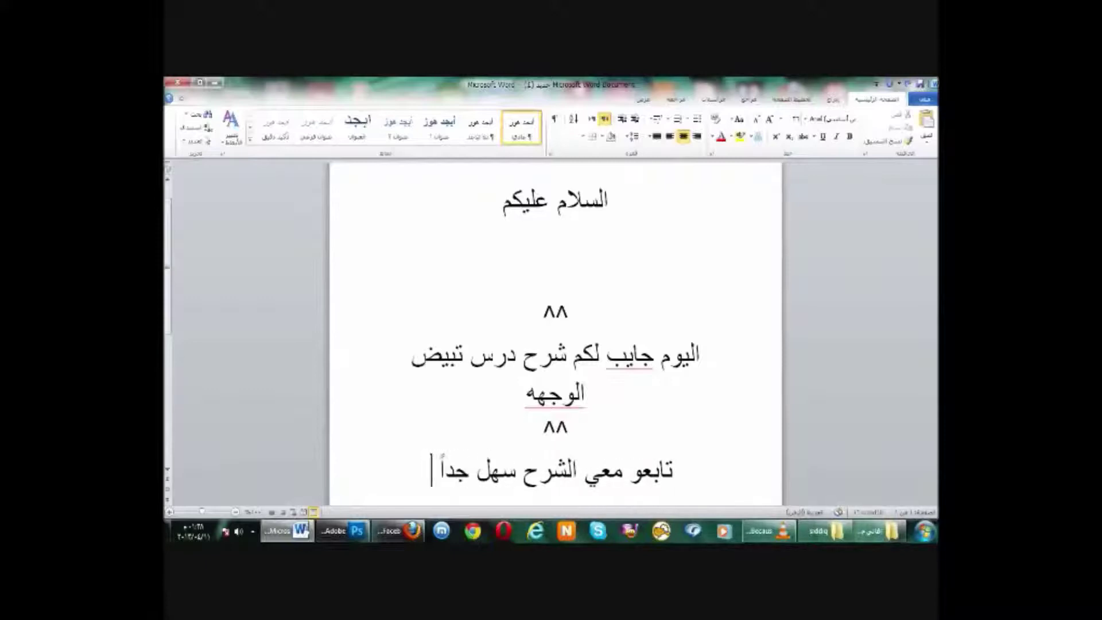
pyautogui.write(' ٨٨')
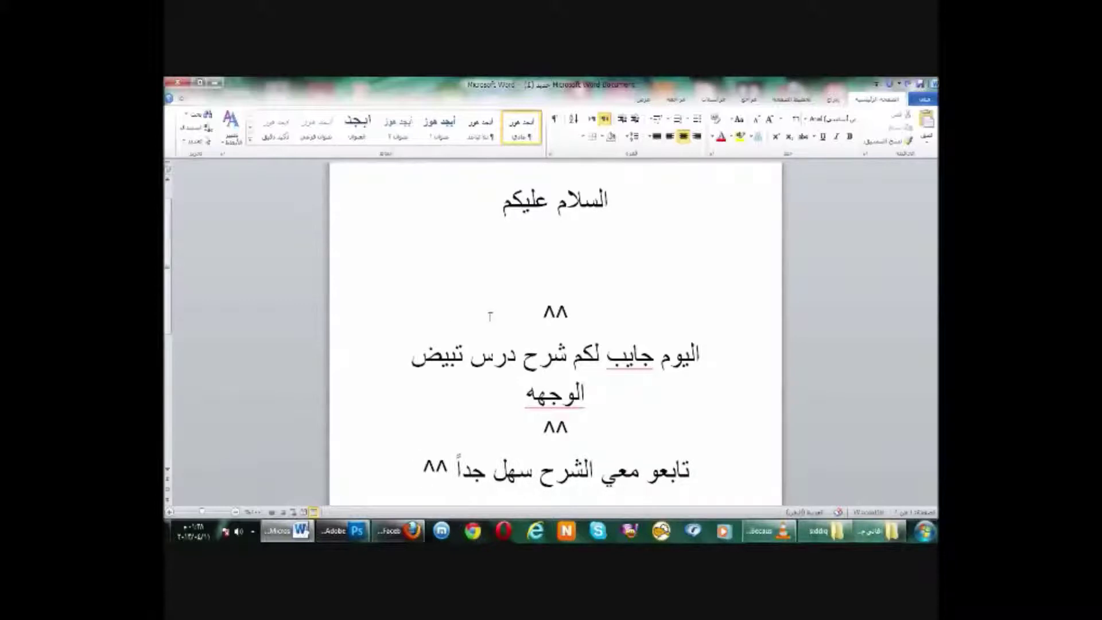
pyautogui.click(338, 535)
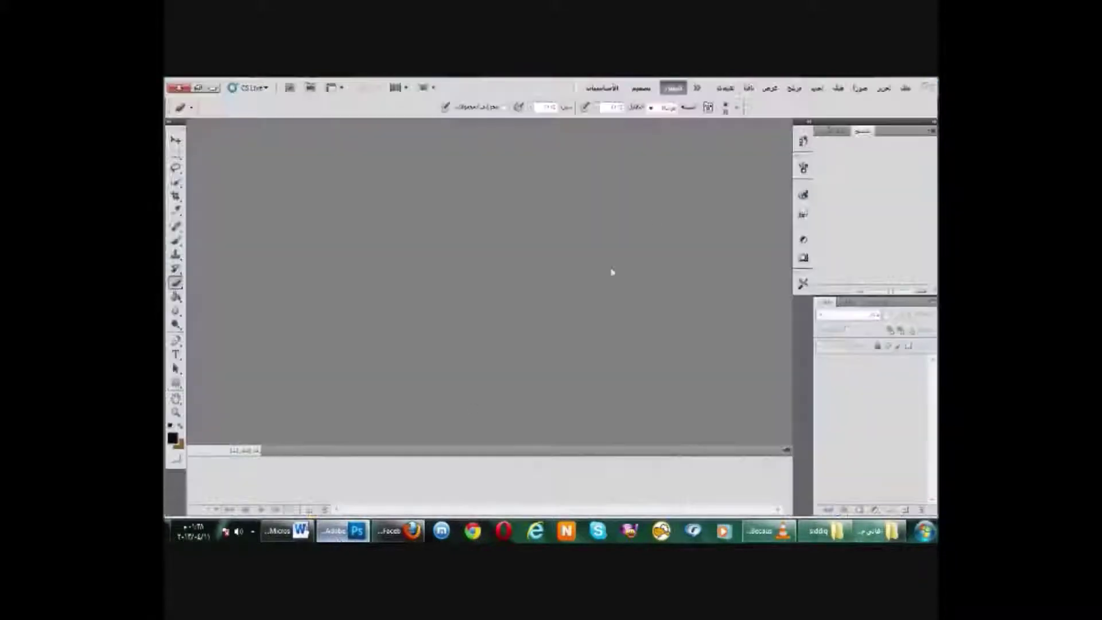
# Open the portrait photo file in Photoshop.
pyautogui.click(907, 88)
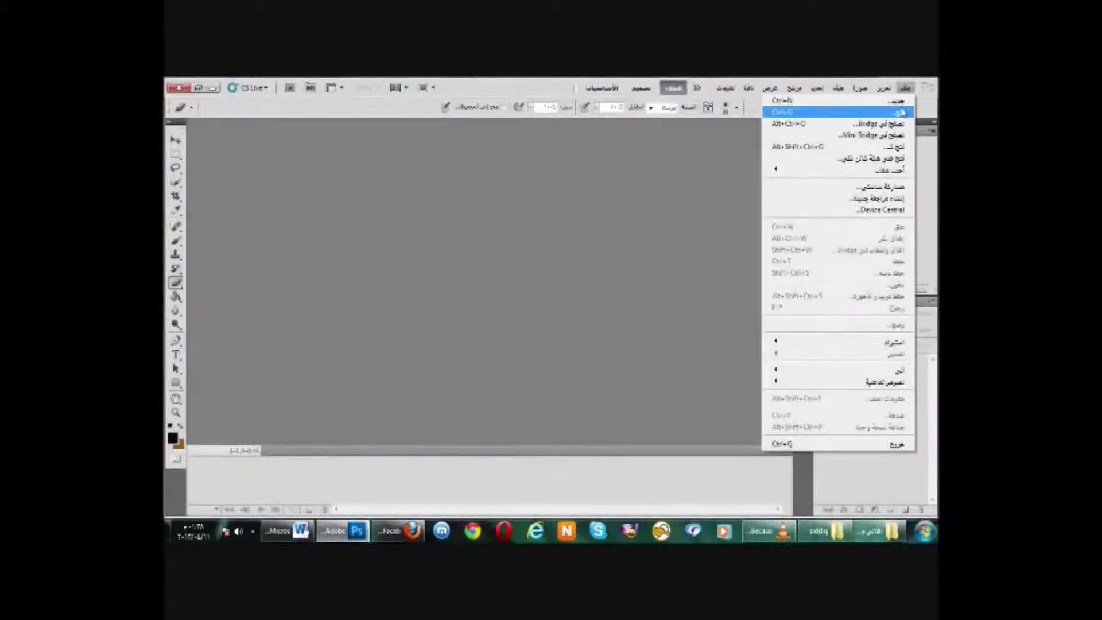
pyautogui.click(896, 108)
pyautogui.moveTo(702, 164); pyautogui.dragTo(701, 260)
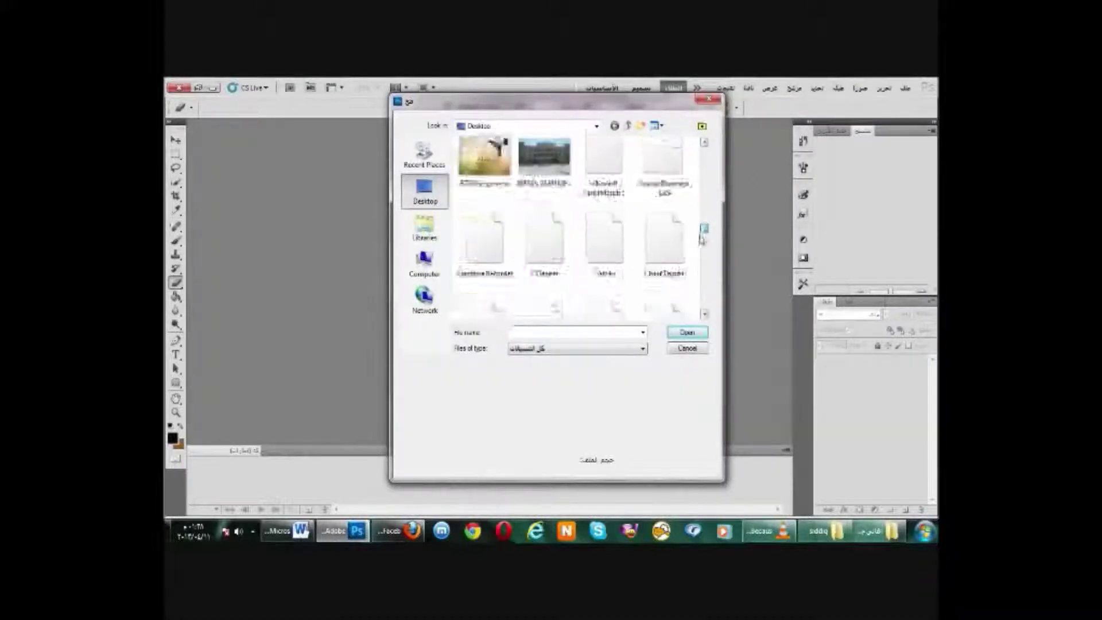
pyautogui.click(663, 293)
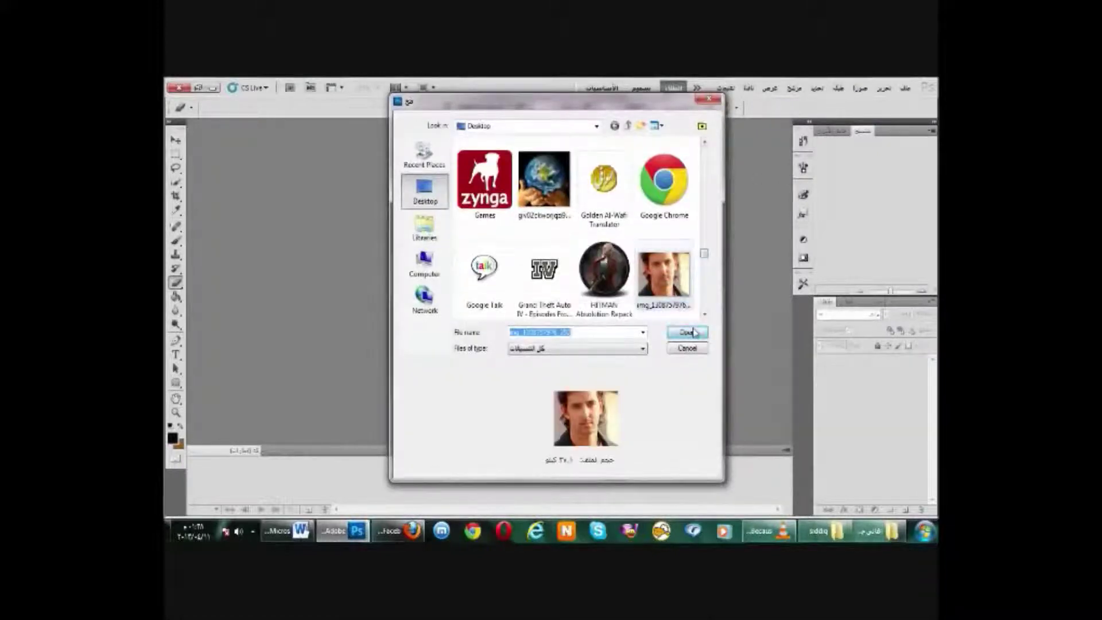
pyautogui.click(687, 331)
# Make two duplicate copies of the photo layer.
pyautogui.rightClick(866, 371)
pyautogui.click(855, 394)
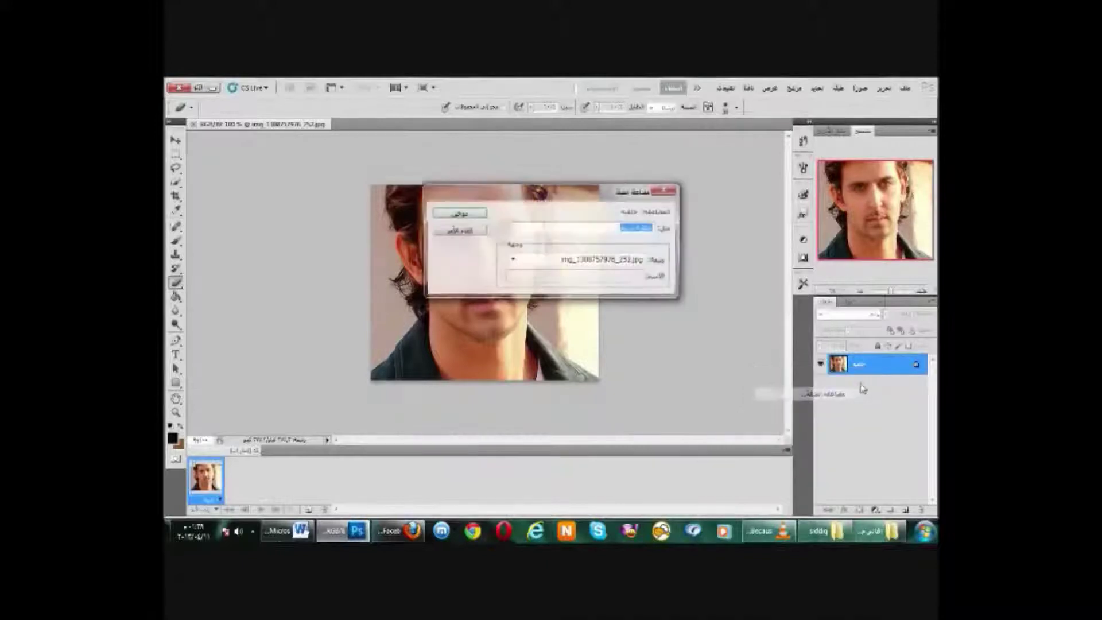
pyautogui.click(459, 213)
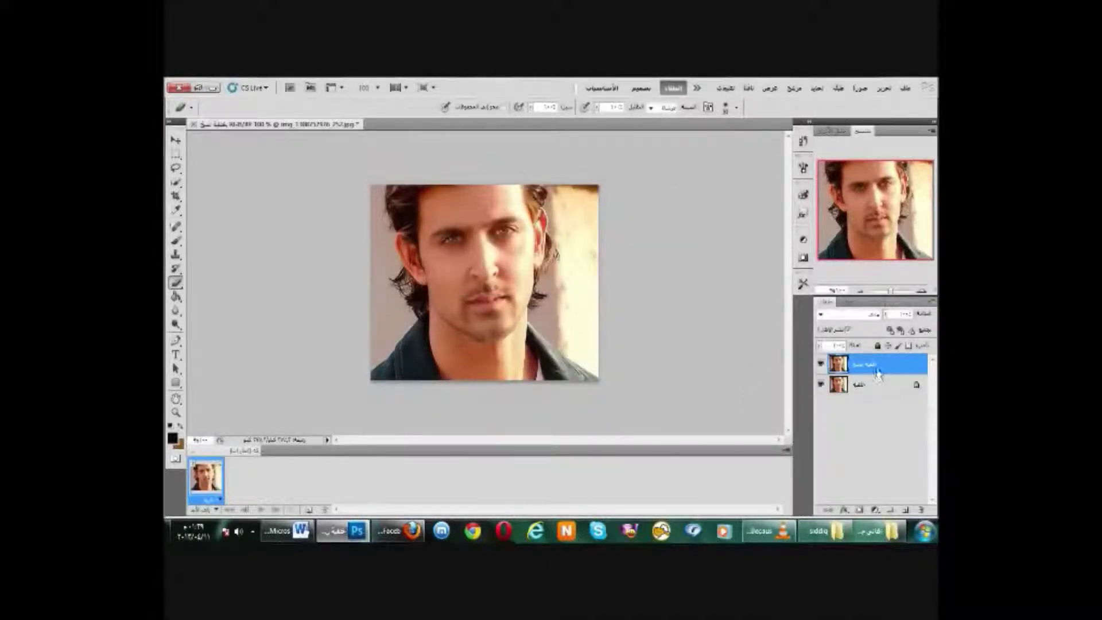
pyautogui.rightClick(877, 366)
pyautogui.click(842, 290)
pyautogui.press('Return')
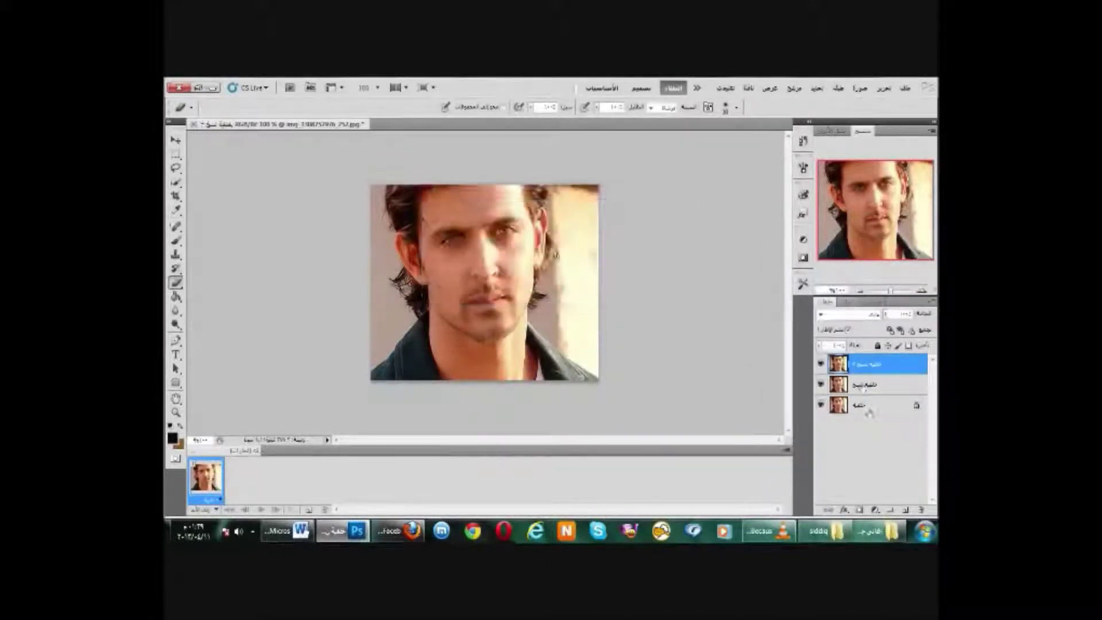
# Duplicate the lower photo layer once more, hide the bottom layer, and return to Word.
pyautogui.click(879, 379)
pyautogui.rightClick(878, 374)
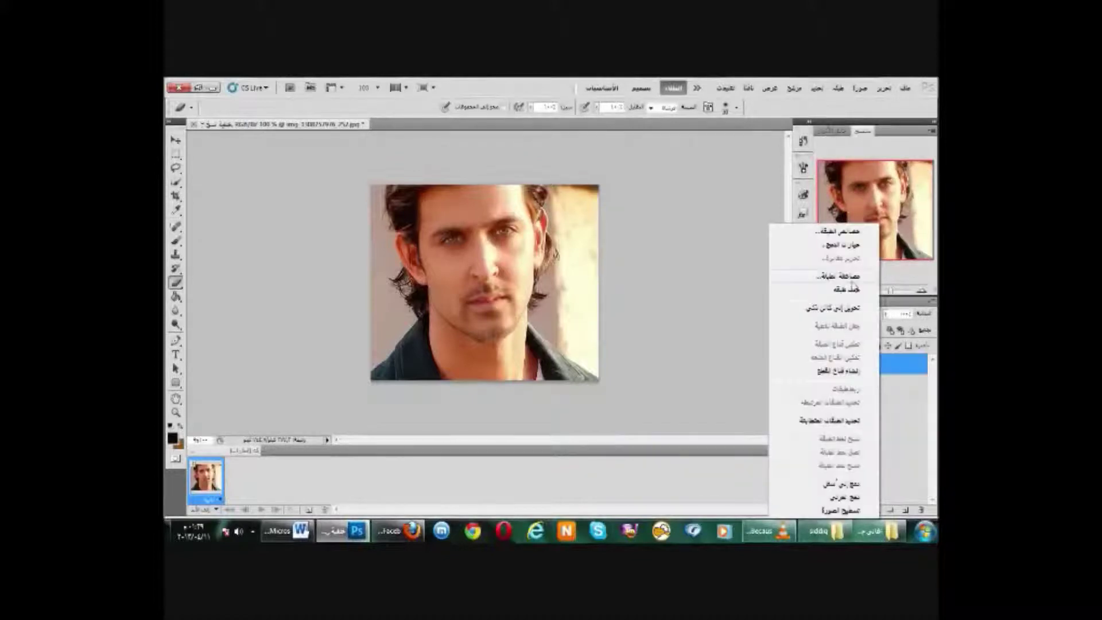
pyautogui.click(855, 284)
pyautogui.press('Return')
pyautogui.click(820, 405)
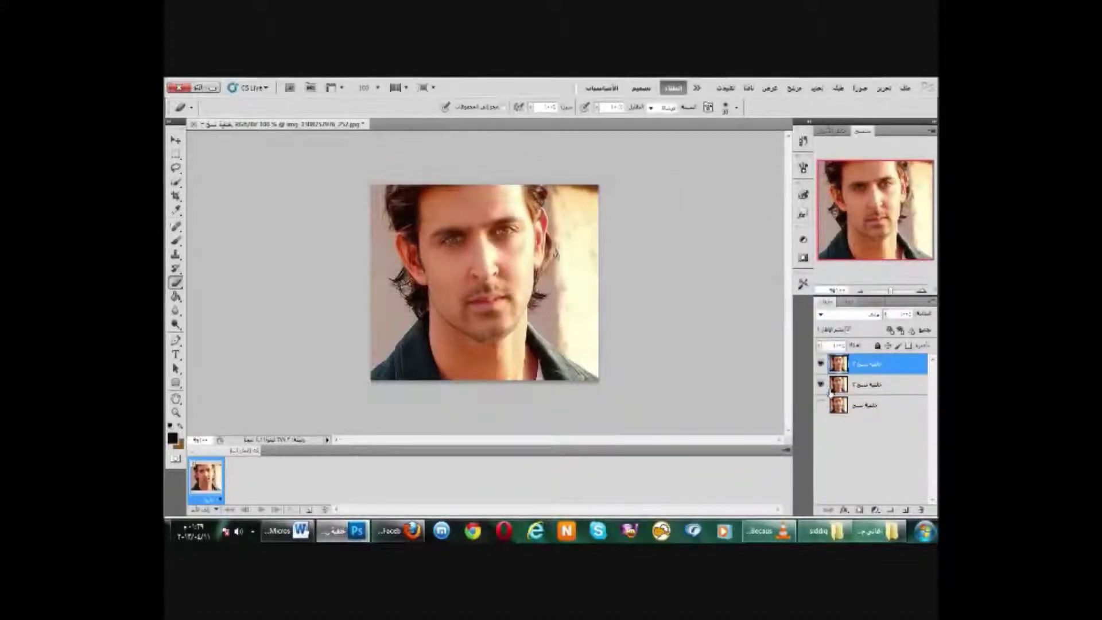
pyautogui.click(287, 531)
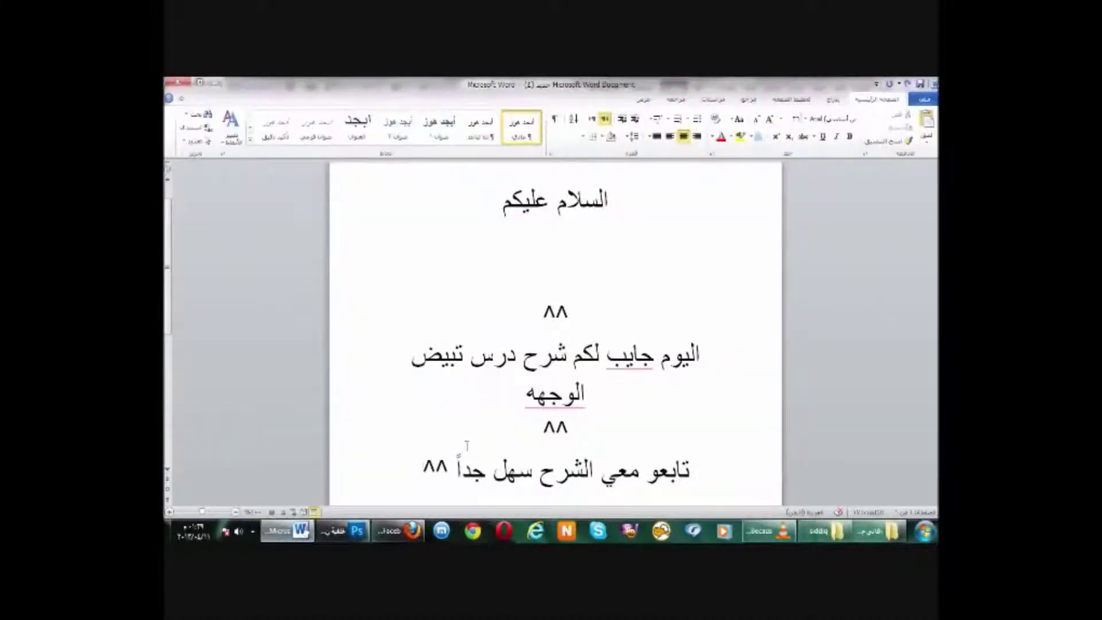
# Add the notes نضيف اي صوره نحب نعمل لها تبيض .. and ونضاعف الطبقه, then return to Photoshop.
pyautogui.press('Return')
pyautogui.write('نضيف')
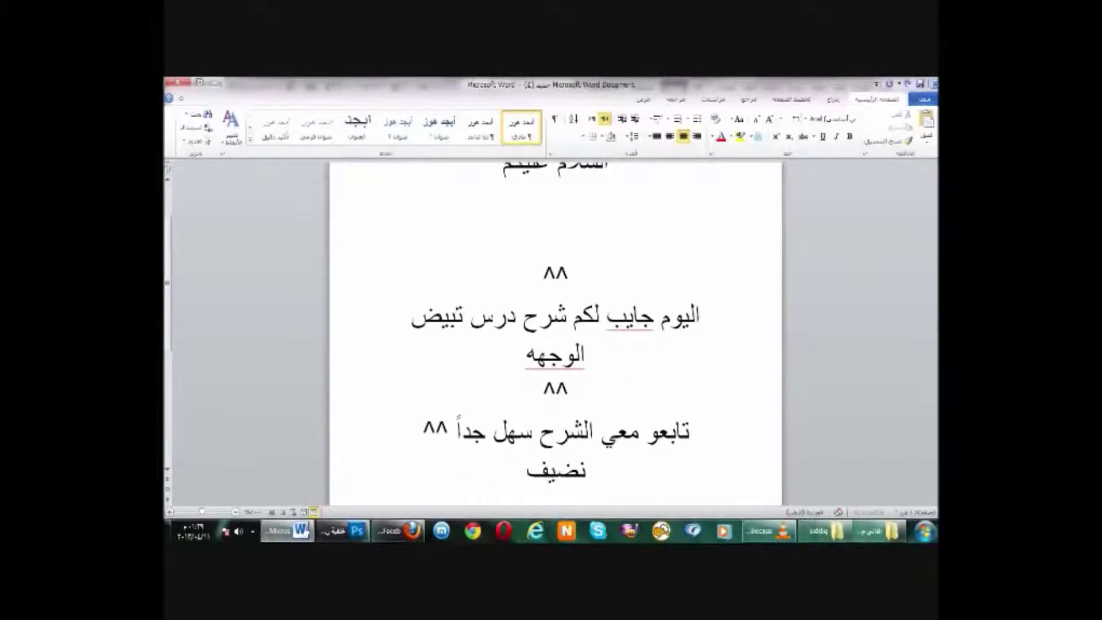
pyautogui.write(' اي صوره')
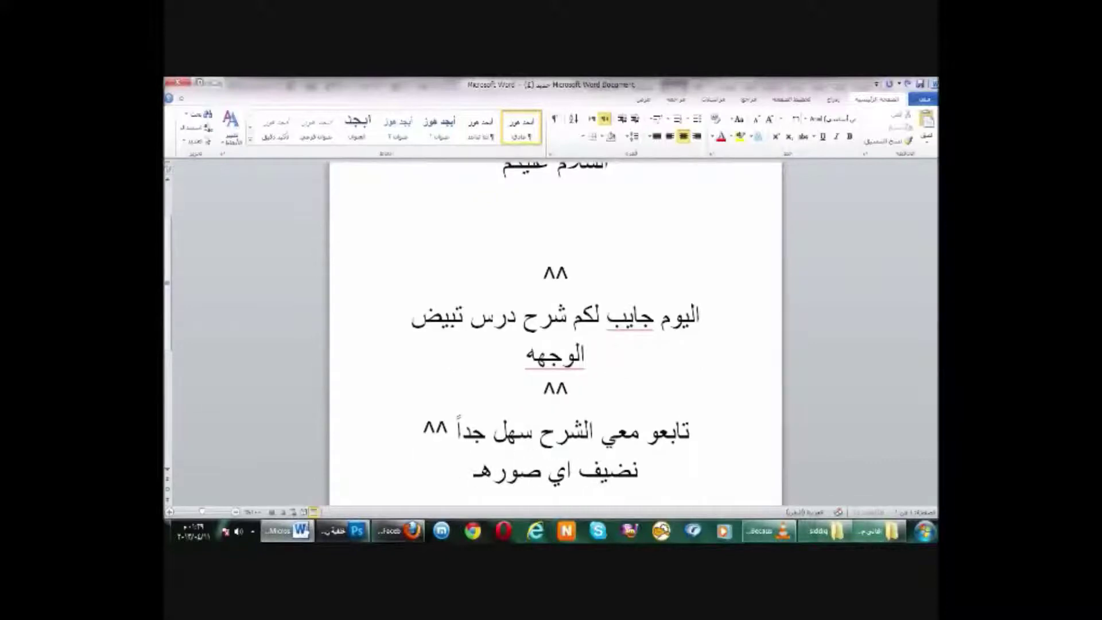
pyautogui.write(' نحب')
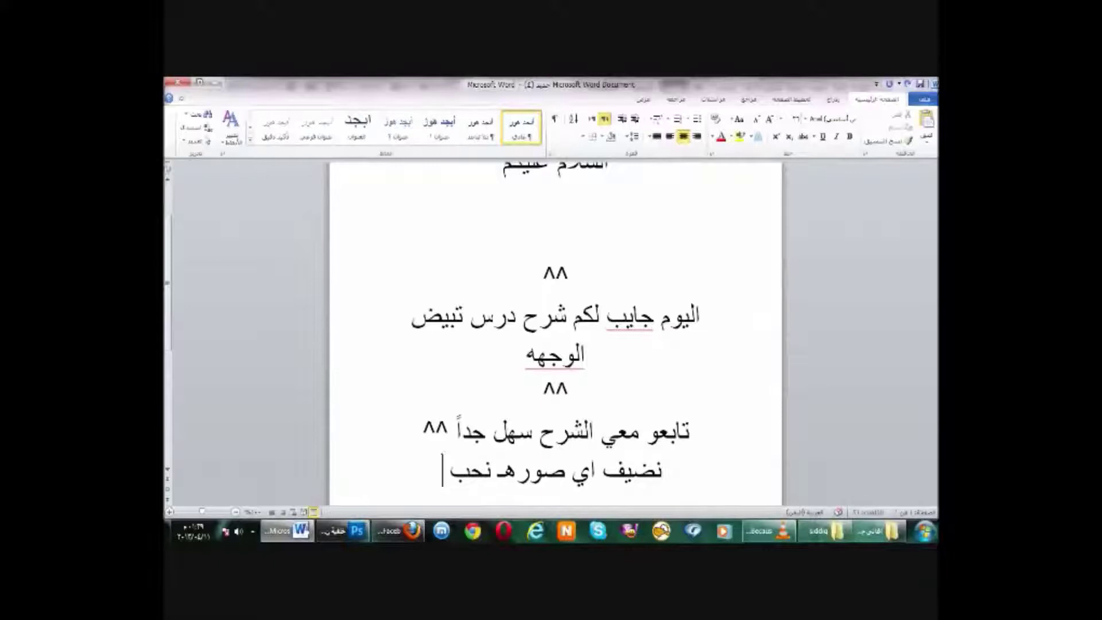
pyautogui.write(' ب')
pyautogui.press('BackSpace')
pyautogui.write('نعمل لها تبيض')
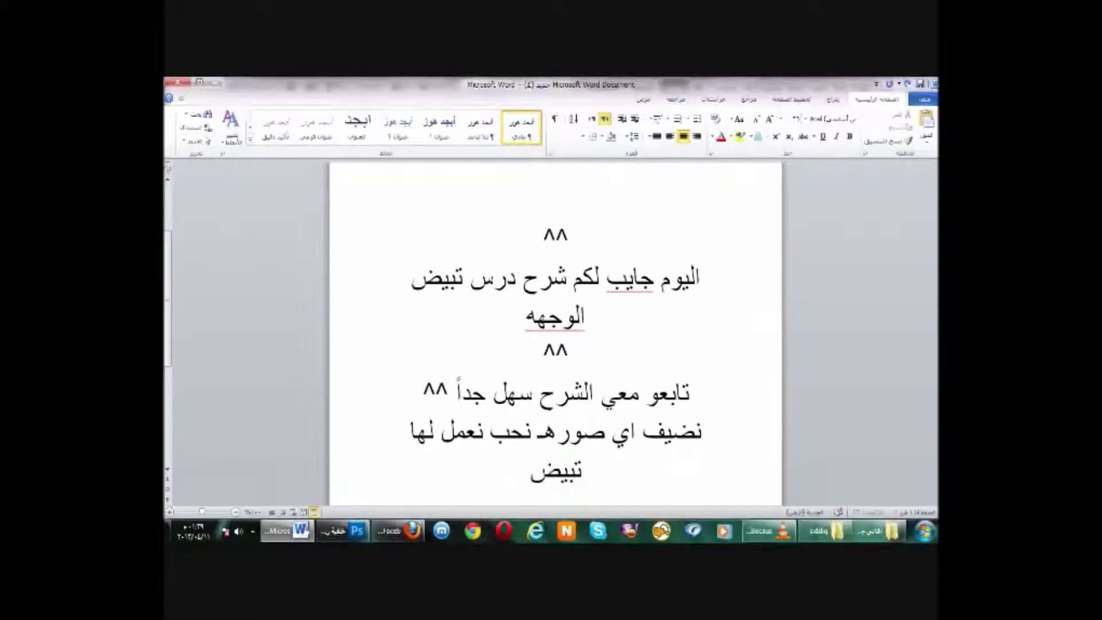
pyautogui.write(' ..')
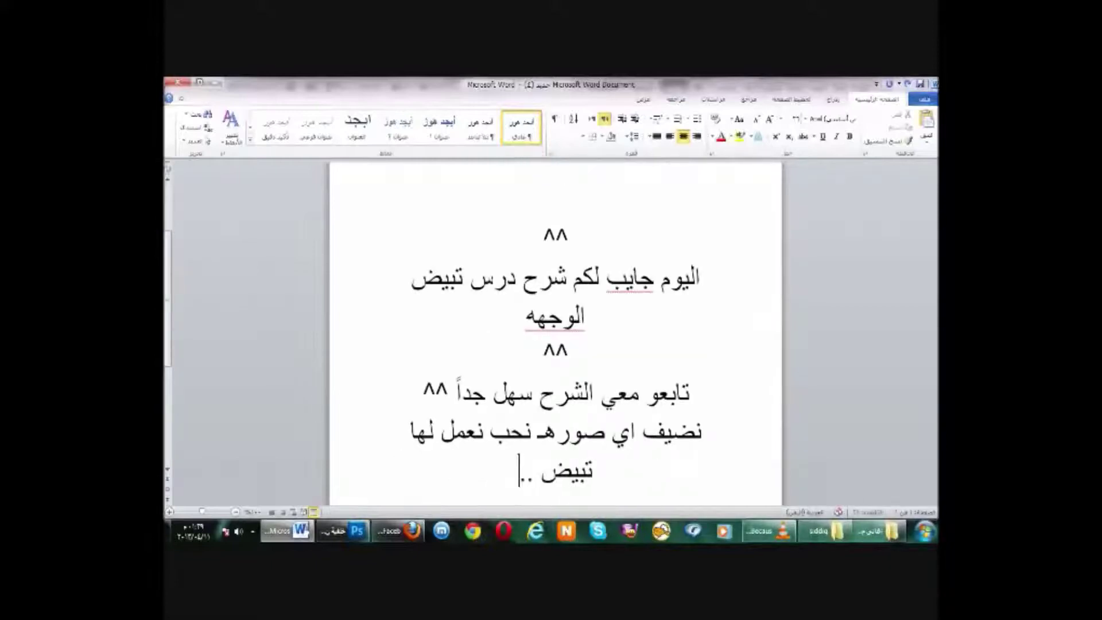
pyautogui.press('Return')
pyautogui.write('ونضاعف ال')
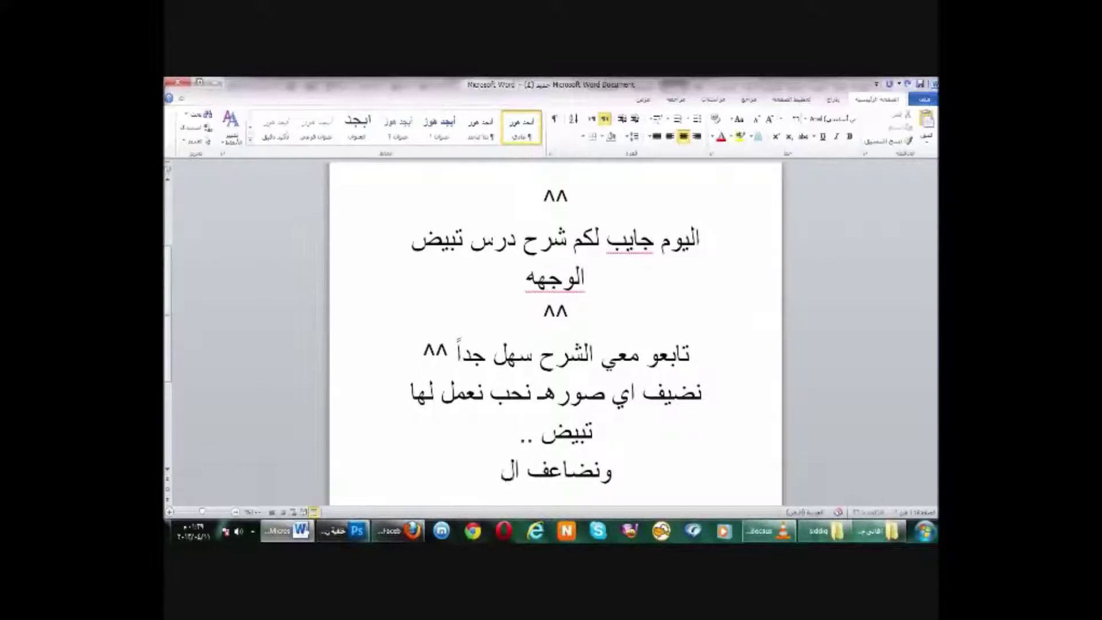
pyautogui.write('طبقه')
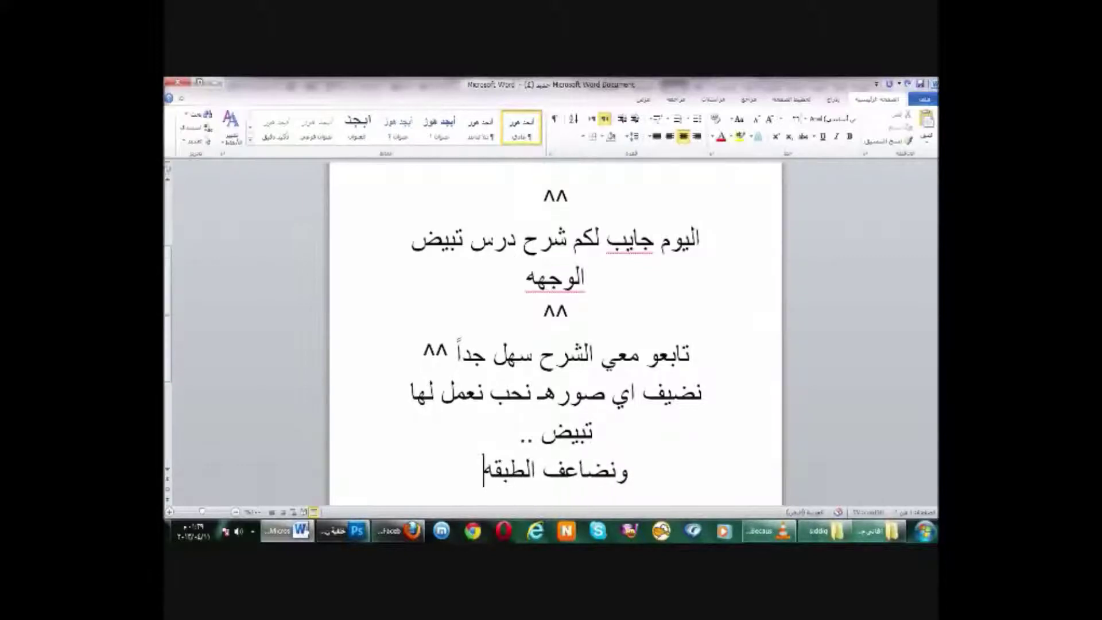
pyautogui.press('Return')
pyautogui.click(342, 531)
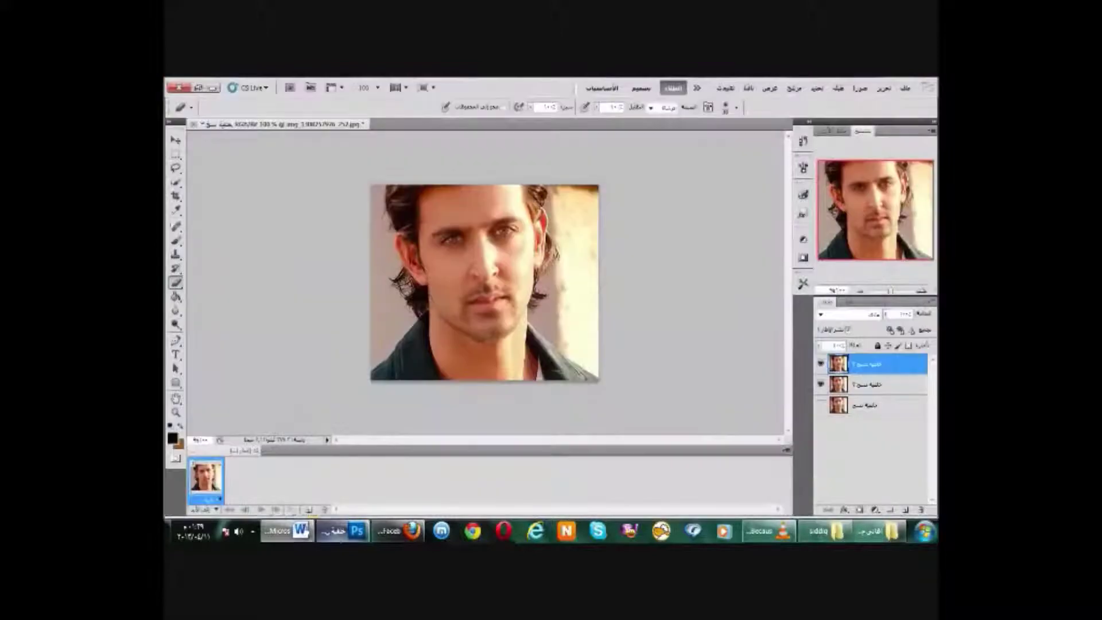
# Apply a default Surface Blur to the top portrait layer and switch back to Word.
pyautogui.click(794, 88)
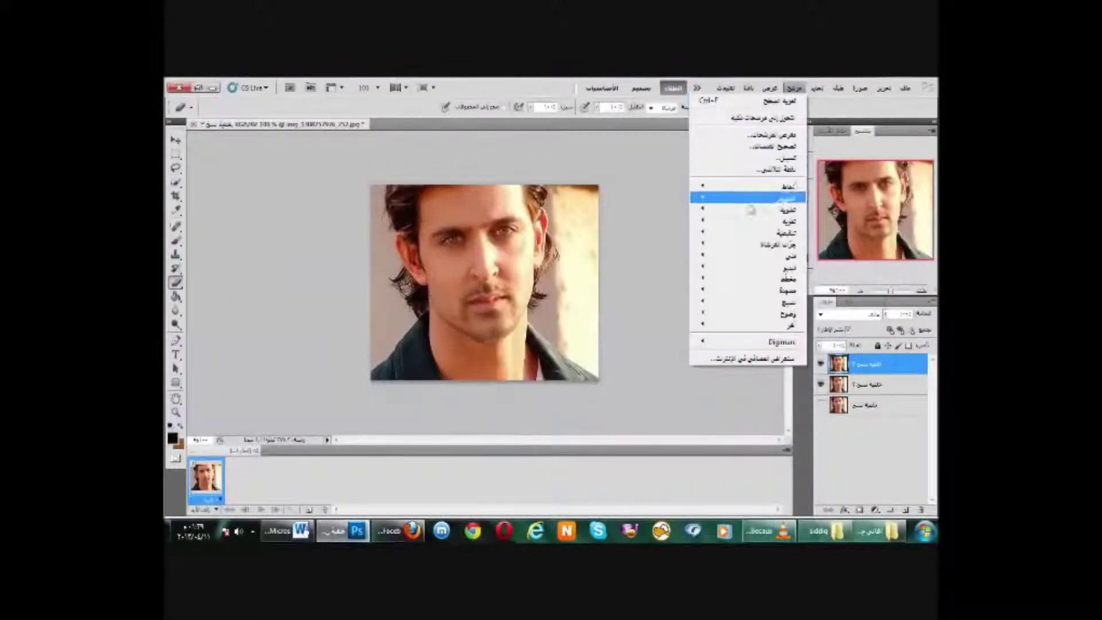
pyautogui.click(665, 244)
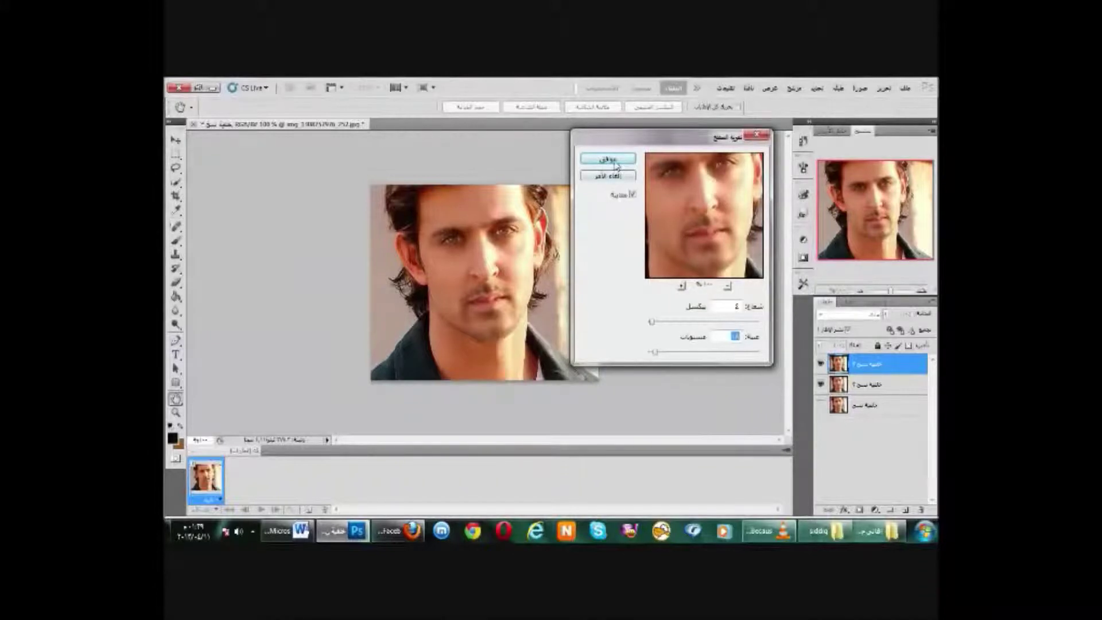
pyautogui.click(609, 159)
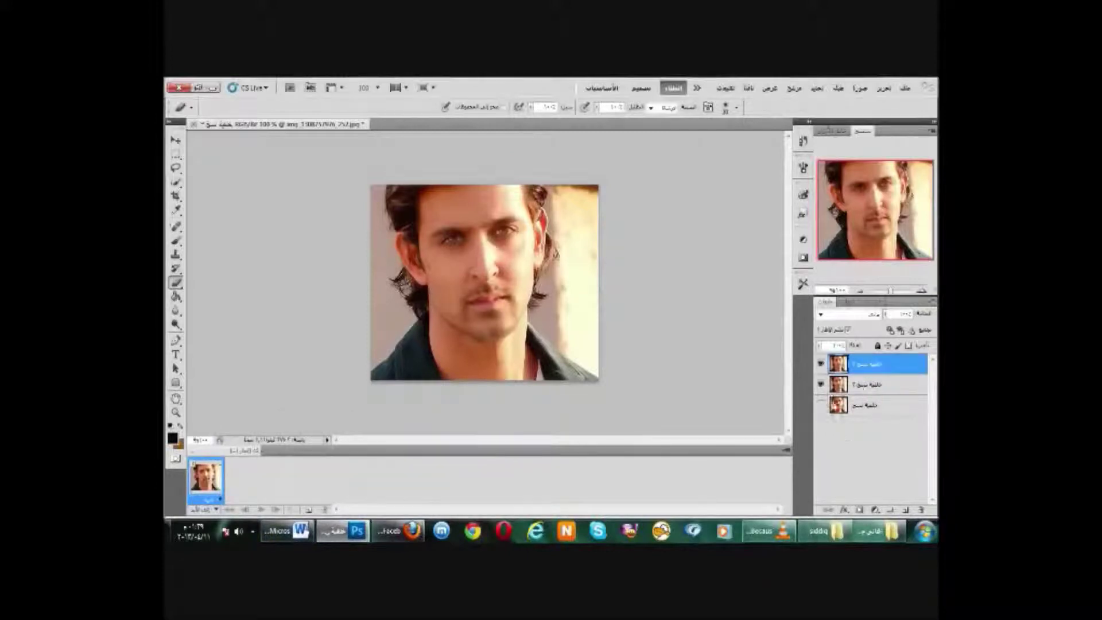
pyautogui.click(308, 535)
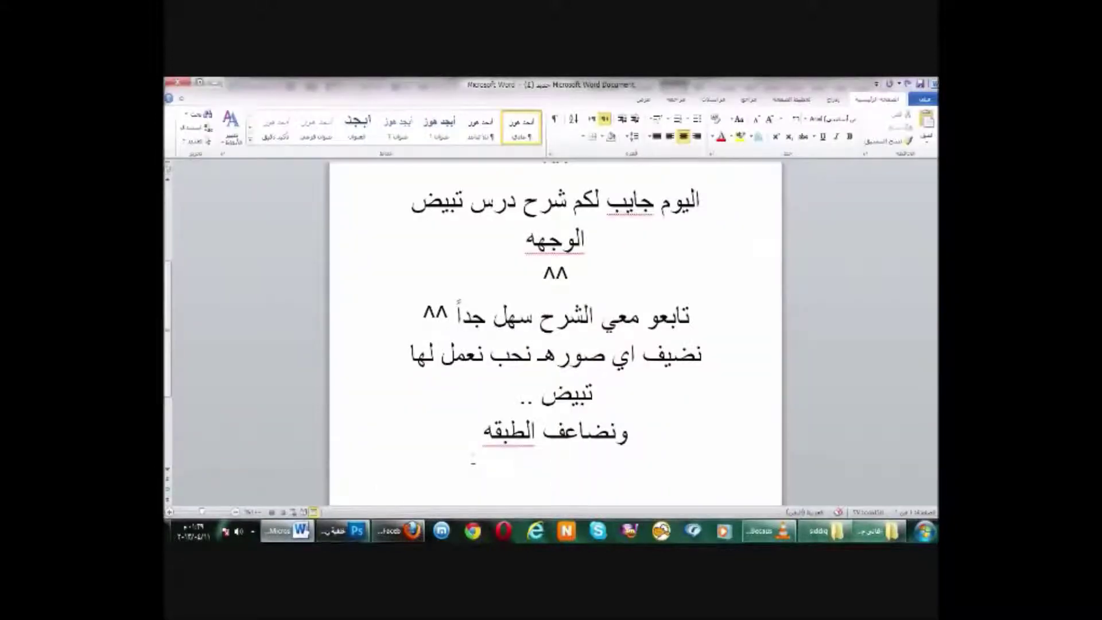
# Write the note ونعمل لها مرشح تمويه, checking Photoshop's Filter menu before returning to Word.
pyautogui.write('ونعمل لها مرشح تمويه الع')
pyautogui.press('BackSpace')
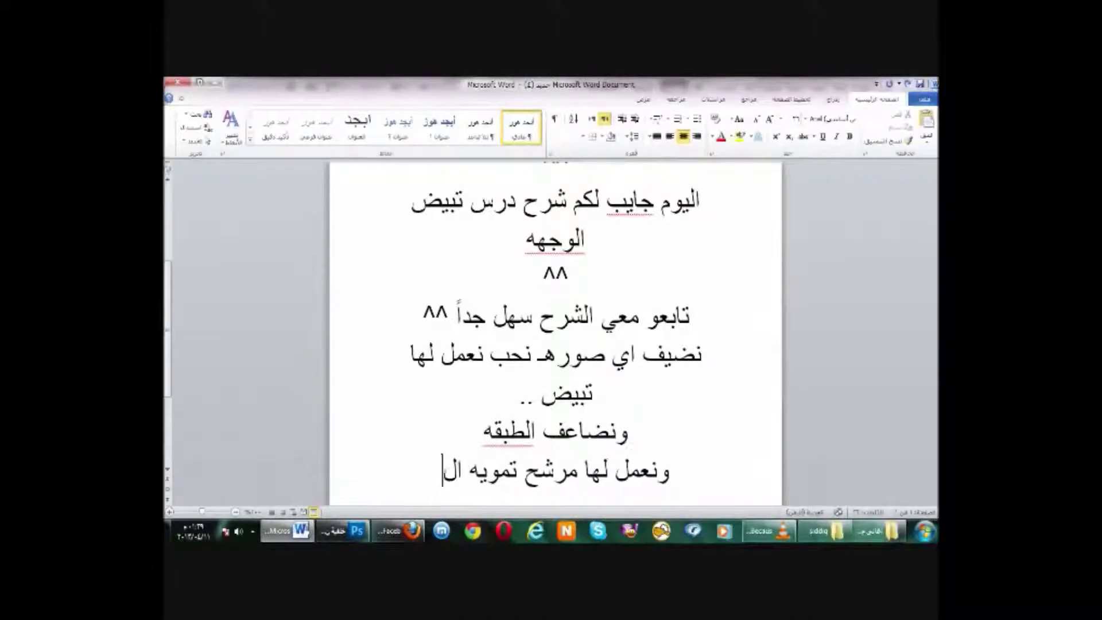
pyautogui.press('BackSpace')
pyautogui.press('BackSpace')
pyautogui.click(343, 531)
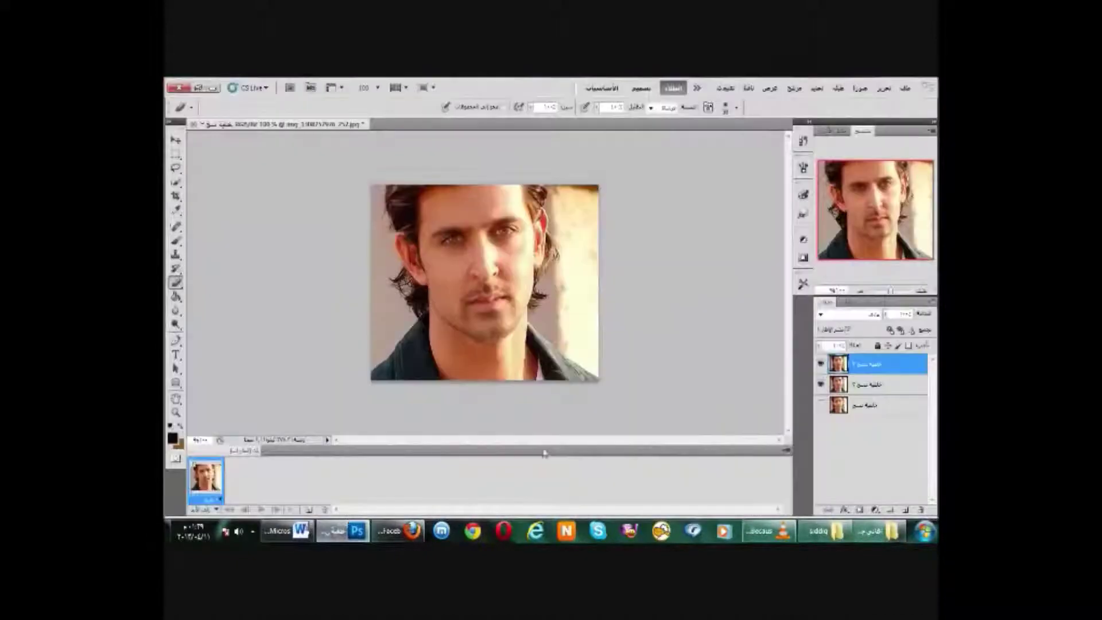
pyautogui.click(794, 87)
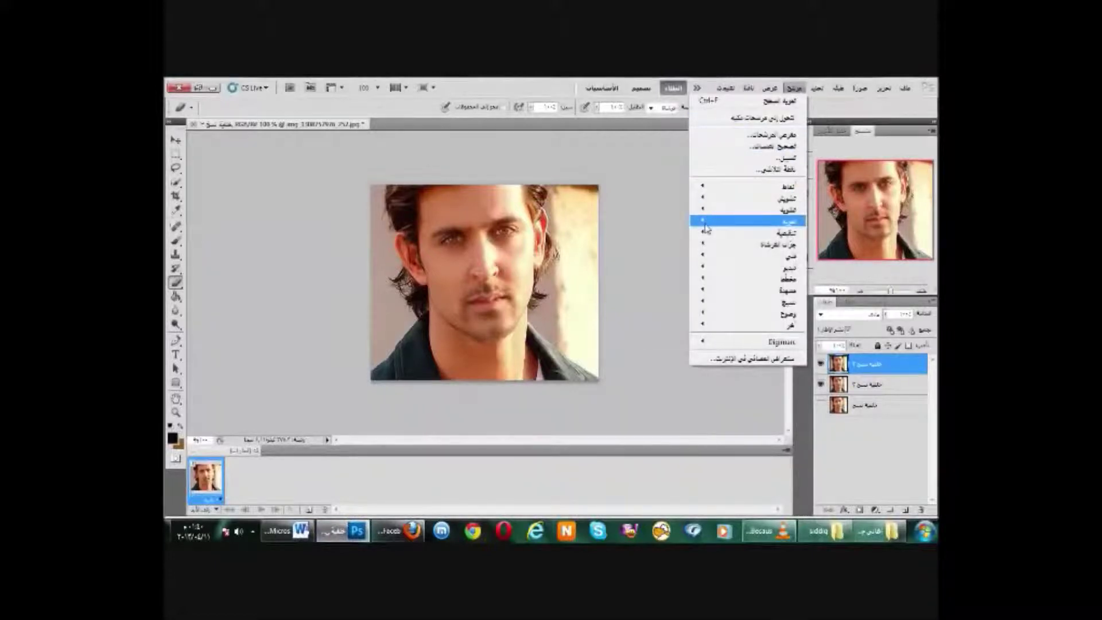
pyautogui.moveTo(758, 220)
pyautogui.click(287, 531)
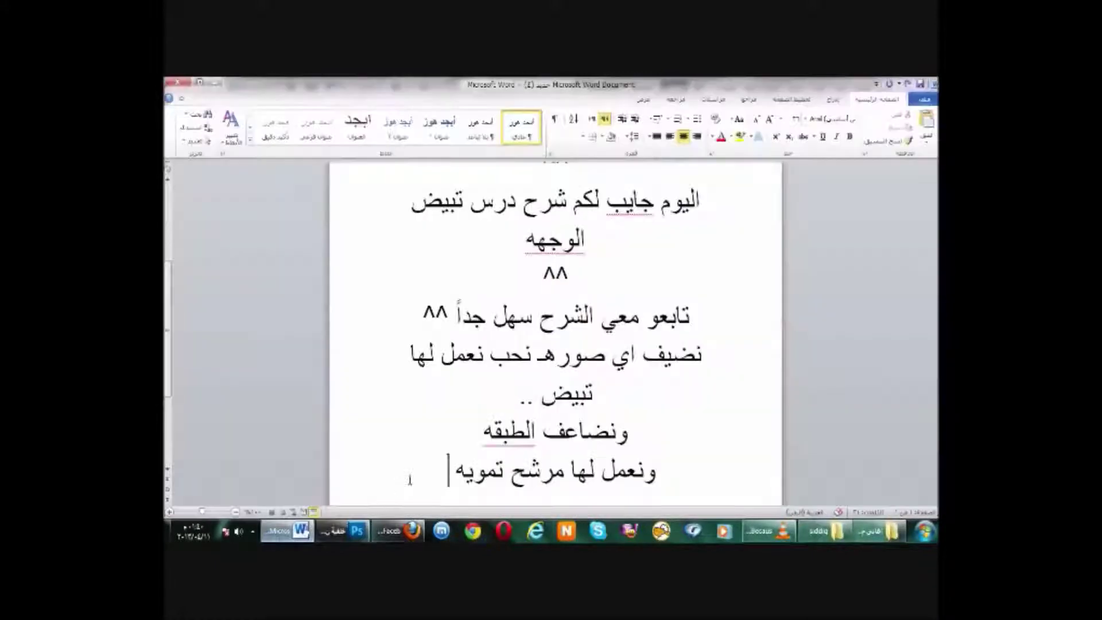
# Finish the line with السطح, add وبعد هذا تابعو معي, and switch to Photoshop.
pyautogui.write('السطح')
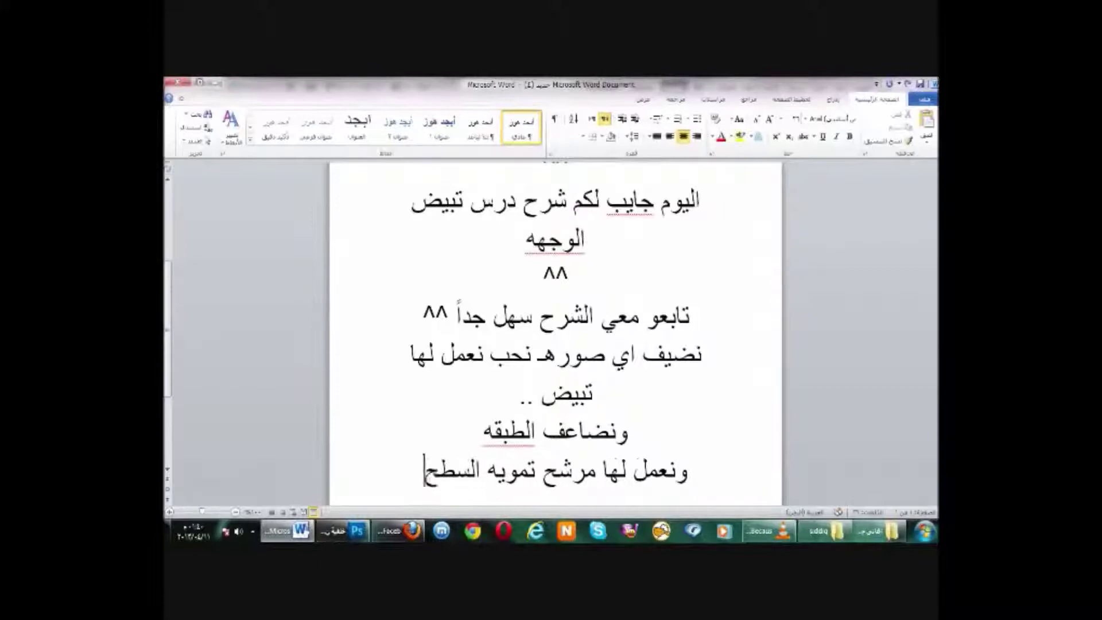
pyautogui.press('Return')
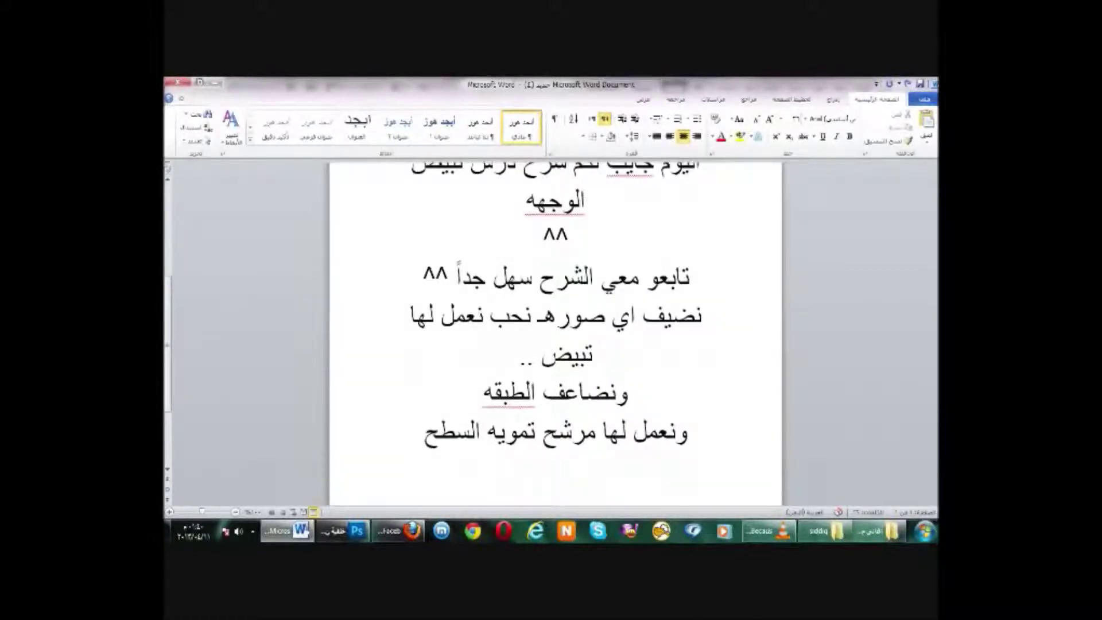
pyautogui.write('و')
pyautogui.write('بعد هذا')
pyautogui.write(' تابعو معي ٨')
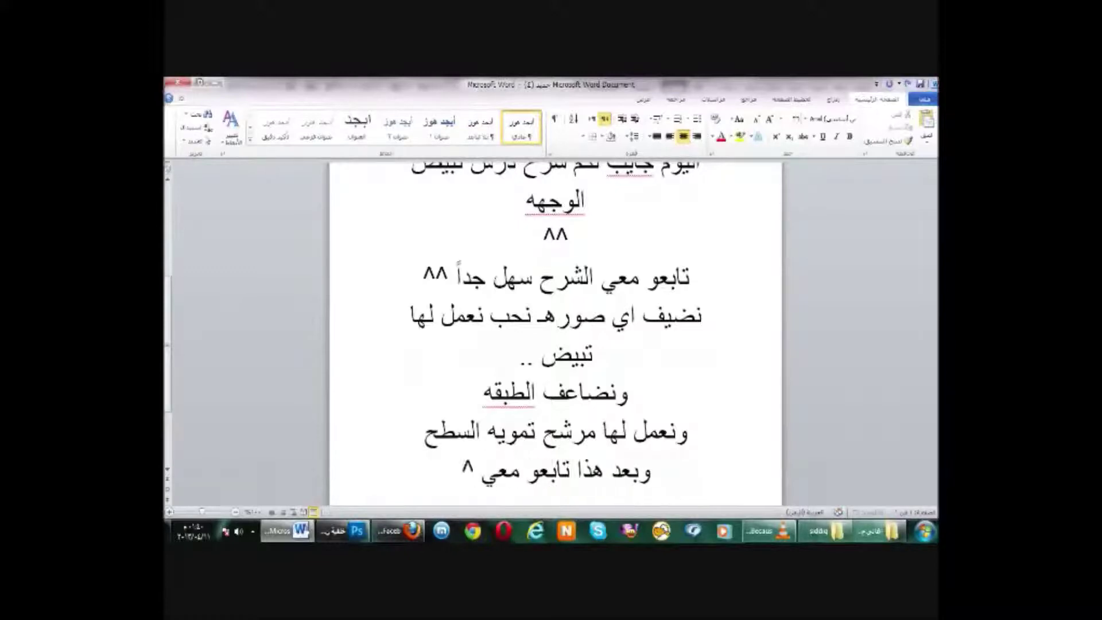
pyautogui.click(343, 531)
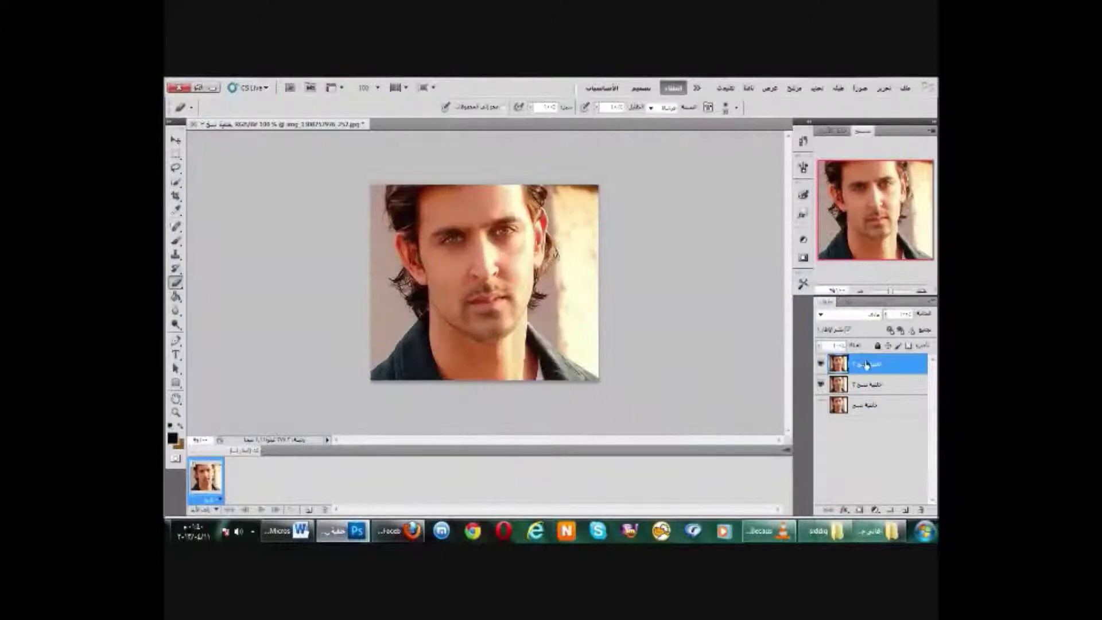
# Zoom to about 200% to inspect the smoothed face, zoom back out, then switch to Word.
pyautogui.moveTo(892, 294); pyautogui.dragTo(895, 294)
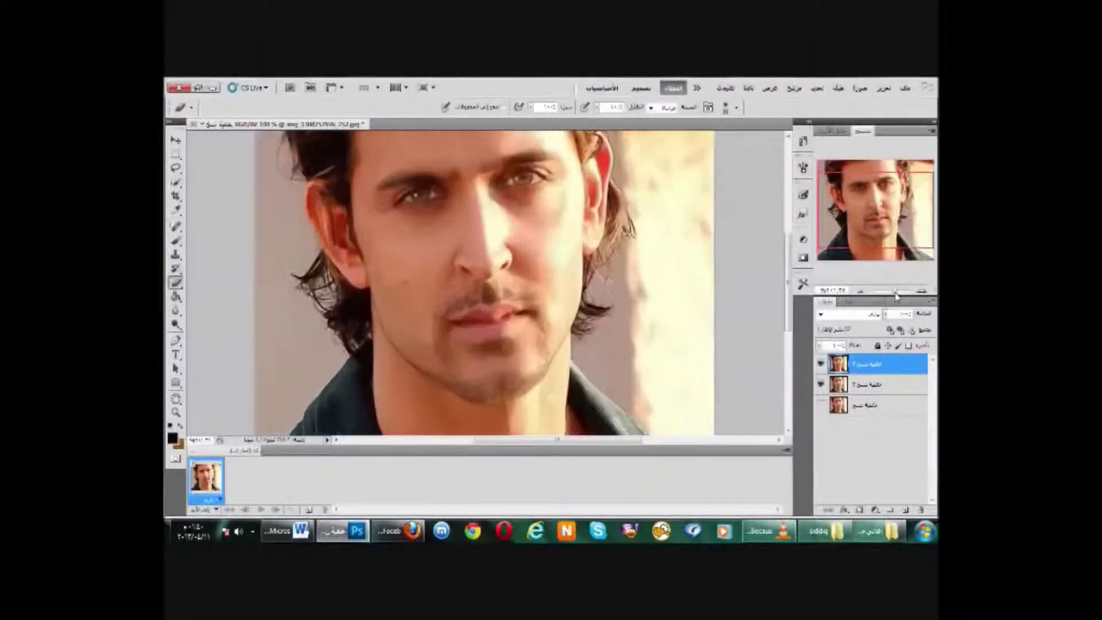
pyautogui.moveTo(885, 214); pyautogui.dragTo(879, 203)
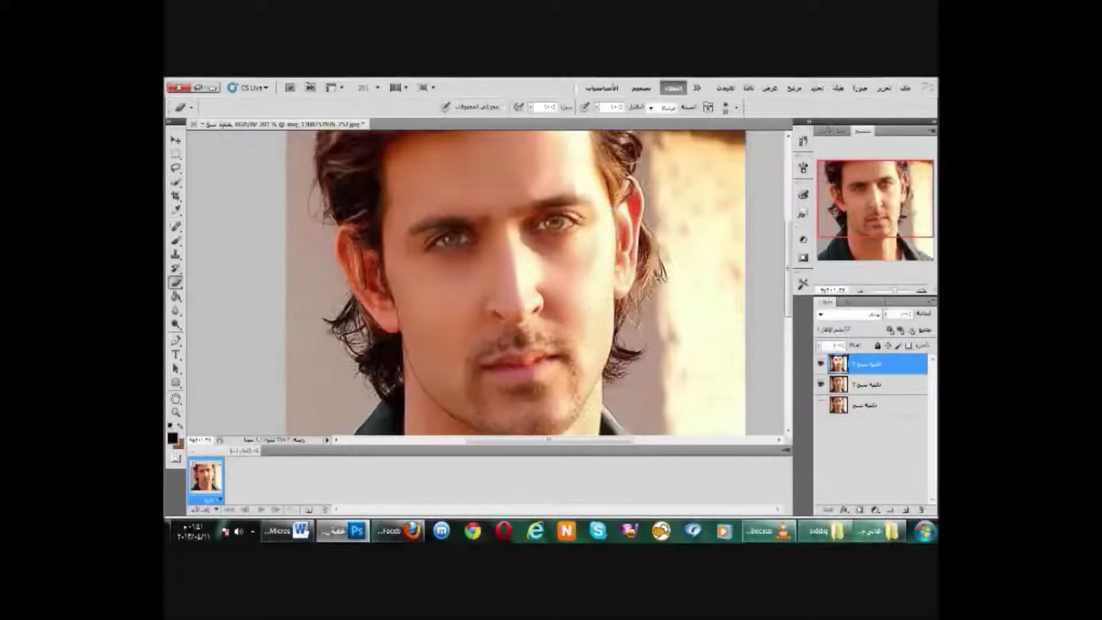
pyautogui.scroll(-3, 505, 287)
pyautogui.scroll(-1, 505, 287)
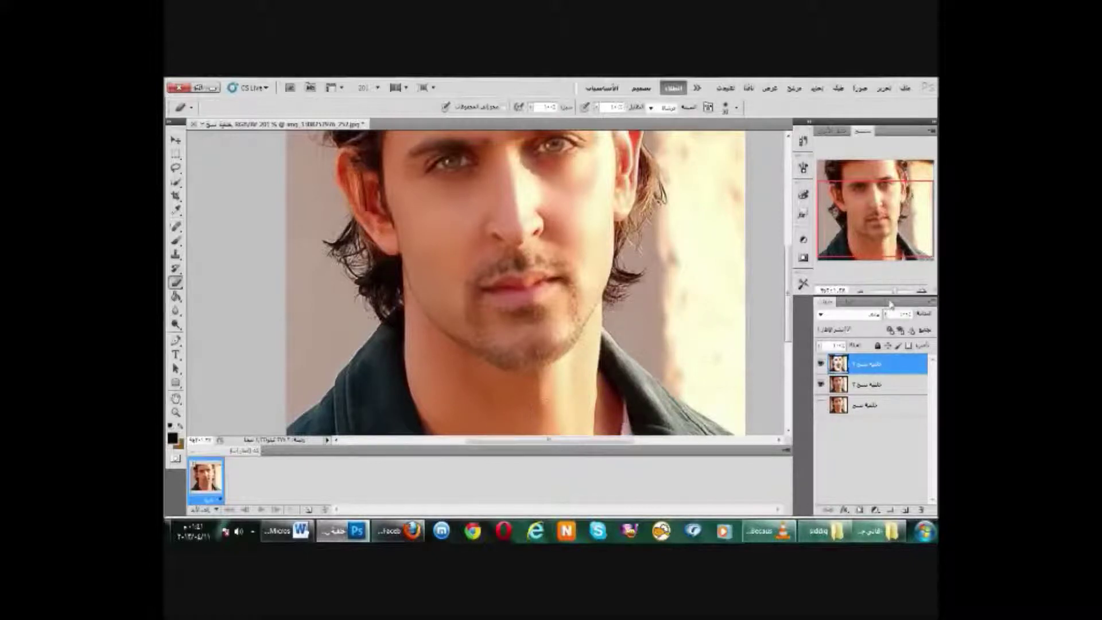
pyautogui.moveTo(894, 295); pyautogui.dragTo(895, 295)
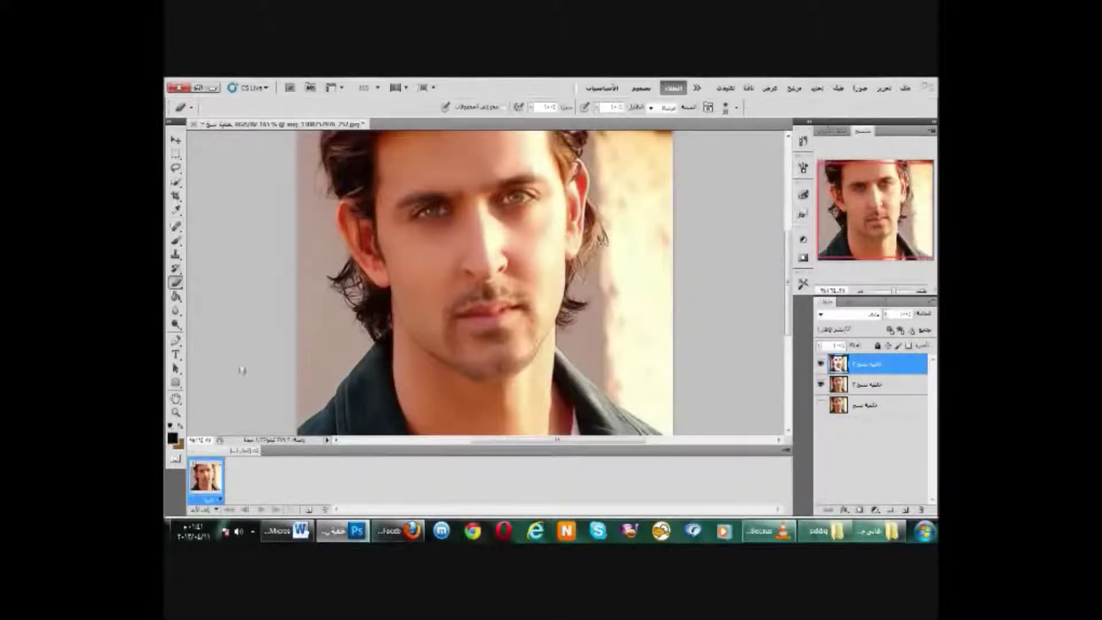
pyautogui.click(287, 531)
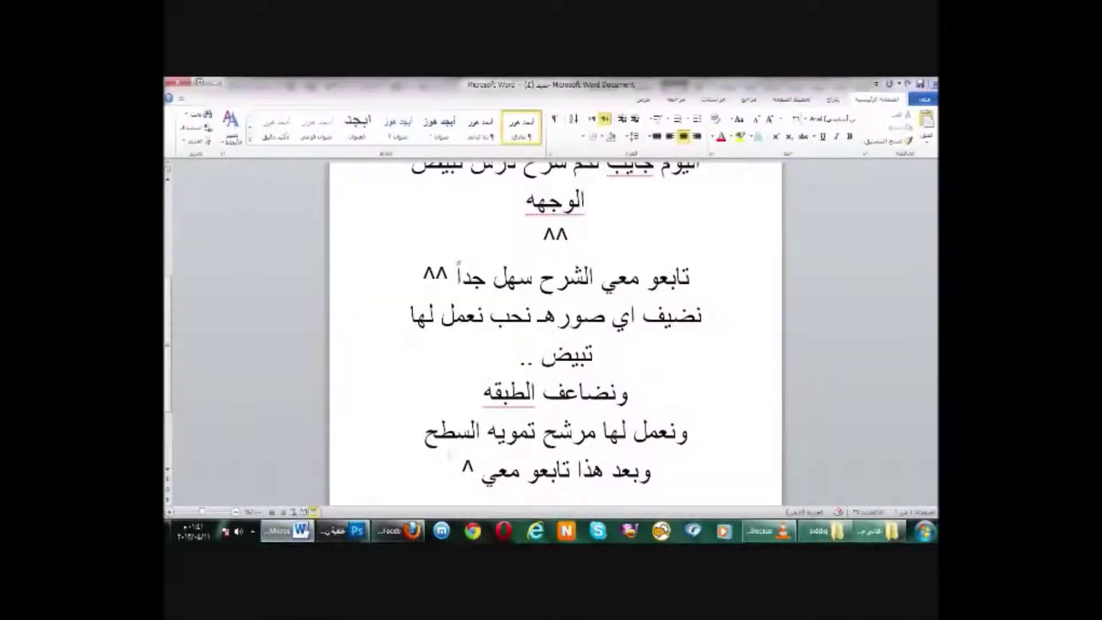
# Type a SIDDIQ text watermark, move it lower on the portrait, and commit it.
pyautogui.click(344, 531)
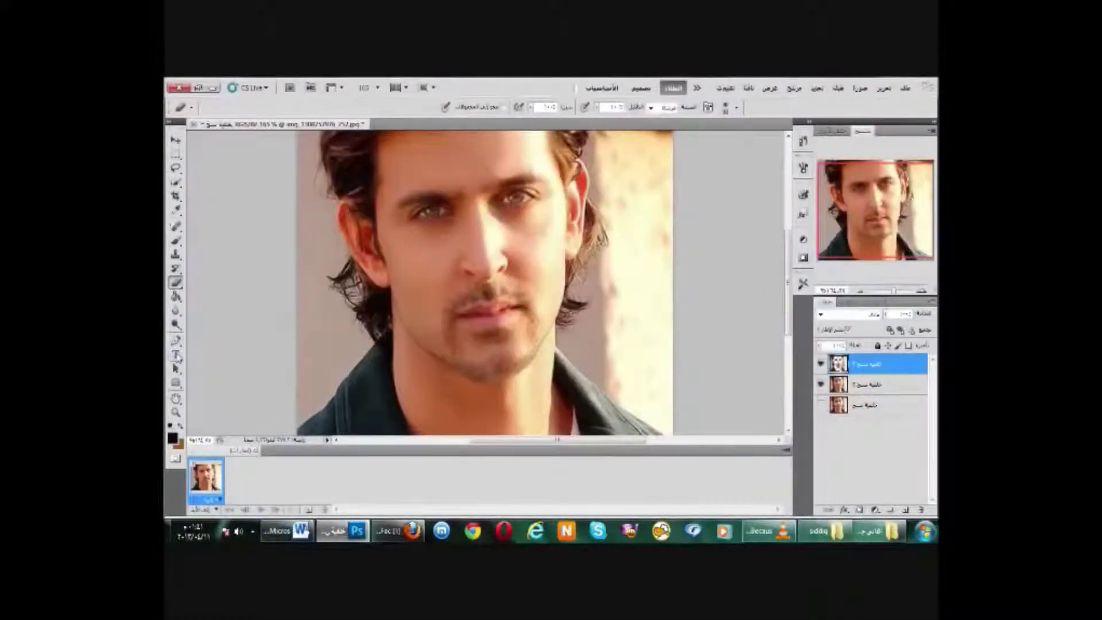
pyautogui.moveTo(895, 291); pyautogui.dragTo(897, 293)
pyautogui.click(177, 356)
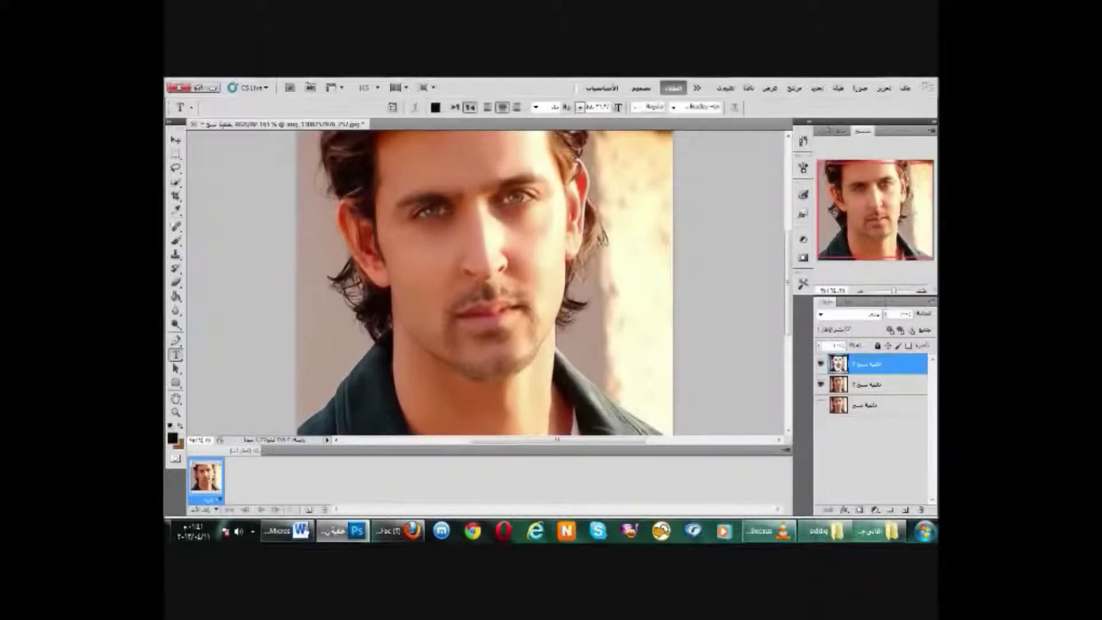
pyautogui.click(637, 345)
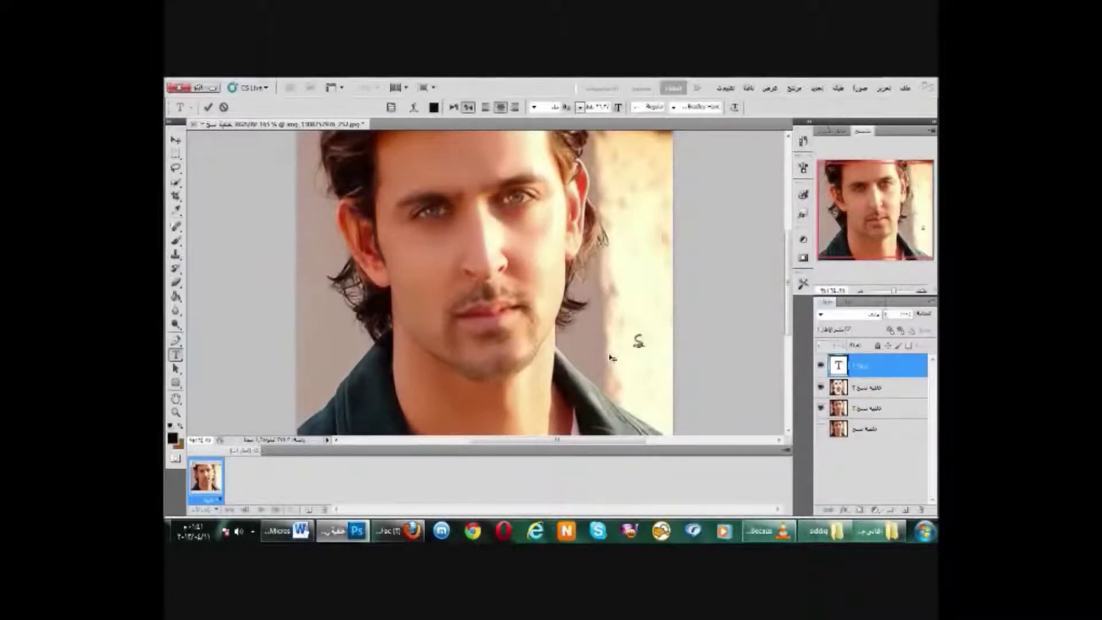
pyautogui.write('اUD')
pyautogui.press('BackSpace')
pyautogui.write('DDIQ')
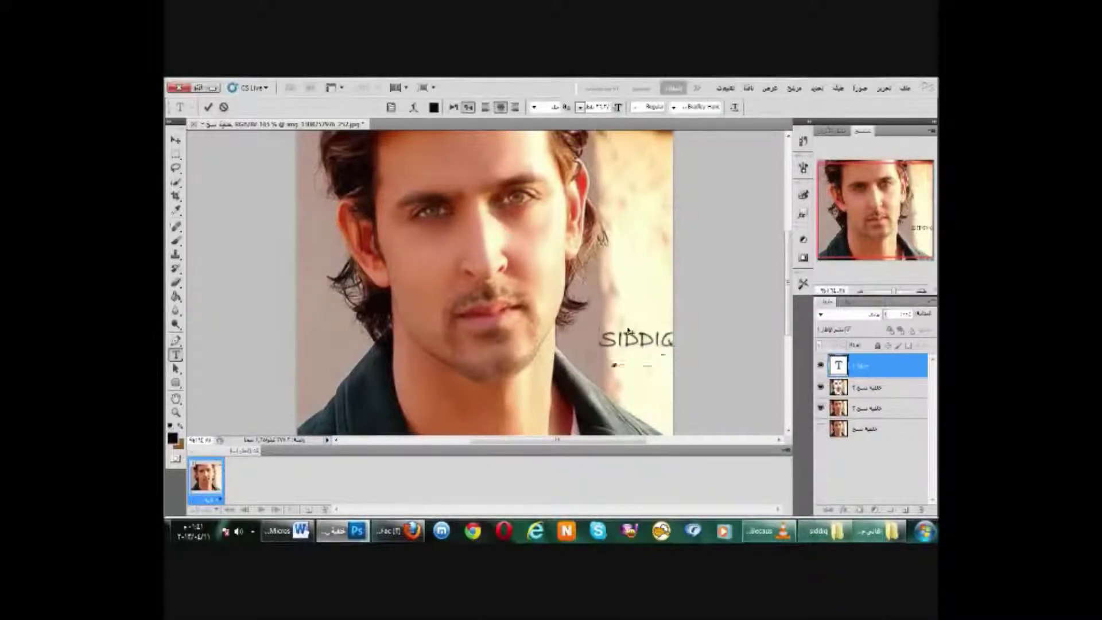
pyautogui.moveTo(652, 313); pyautogui.dragTo(640, 335)
pyautogui.click(888, 376)
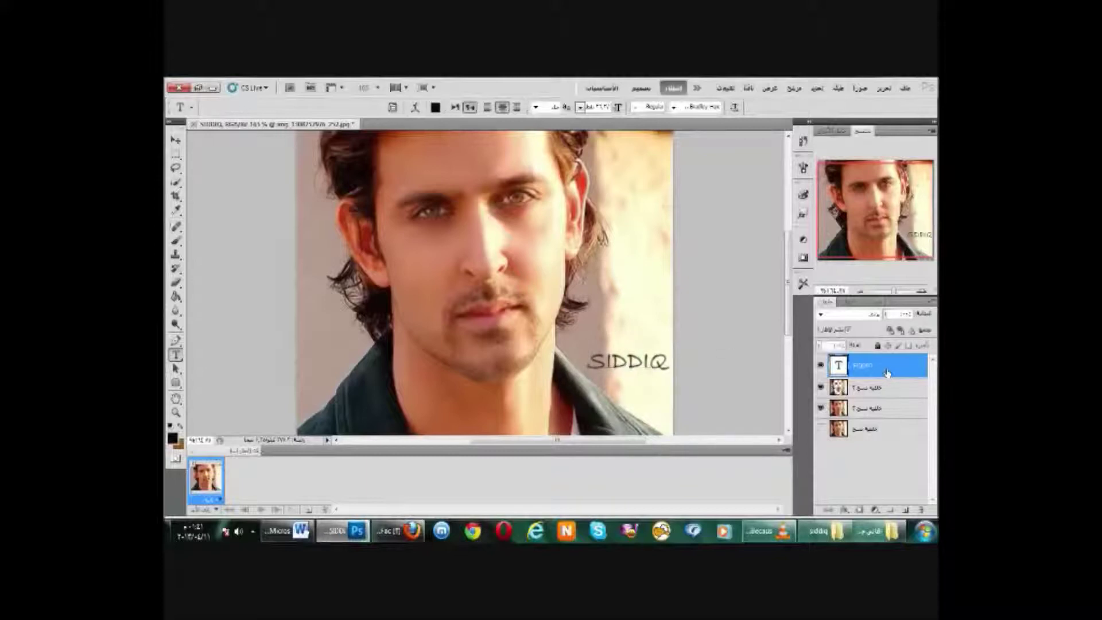
pyautogui.moveTo(896, 293); pyautogui.dragTo(893, 293)
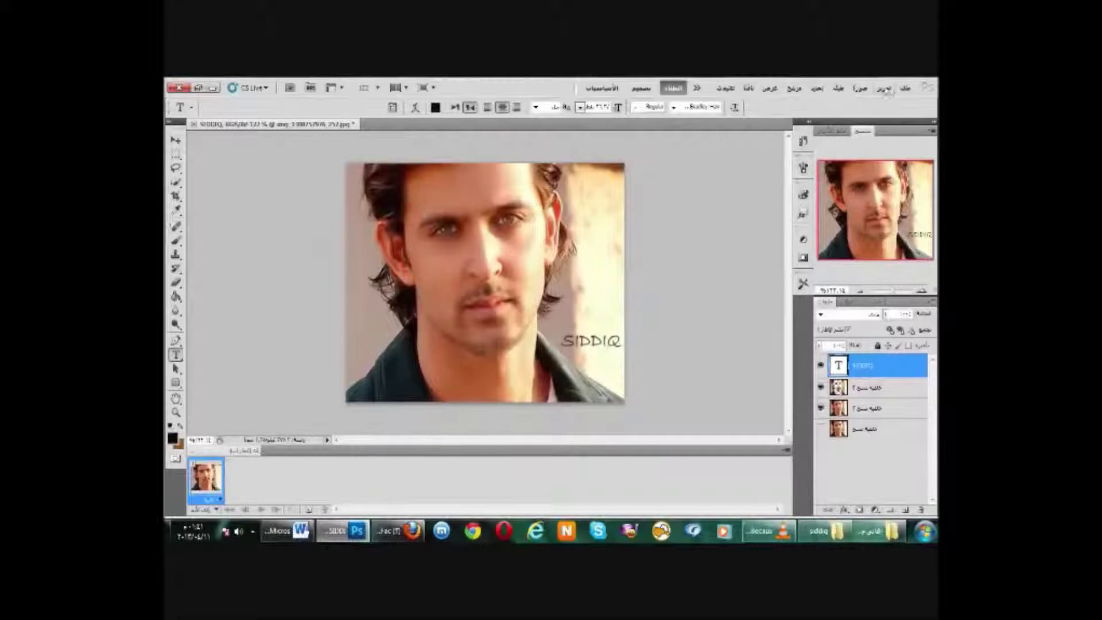
# Save the portrait as JPEG, replacing the existing file and accepting default JPEG options.
pyautogui.click(883, 88)
pyautogui.click(888, 274)
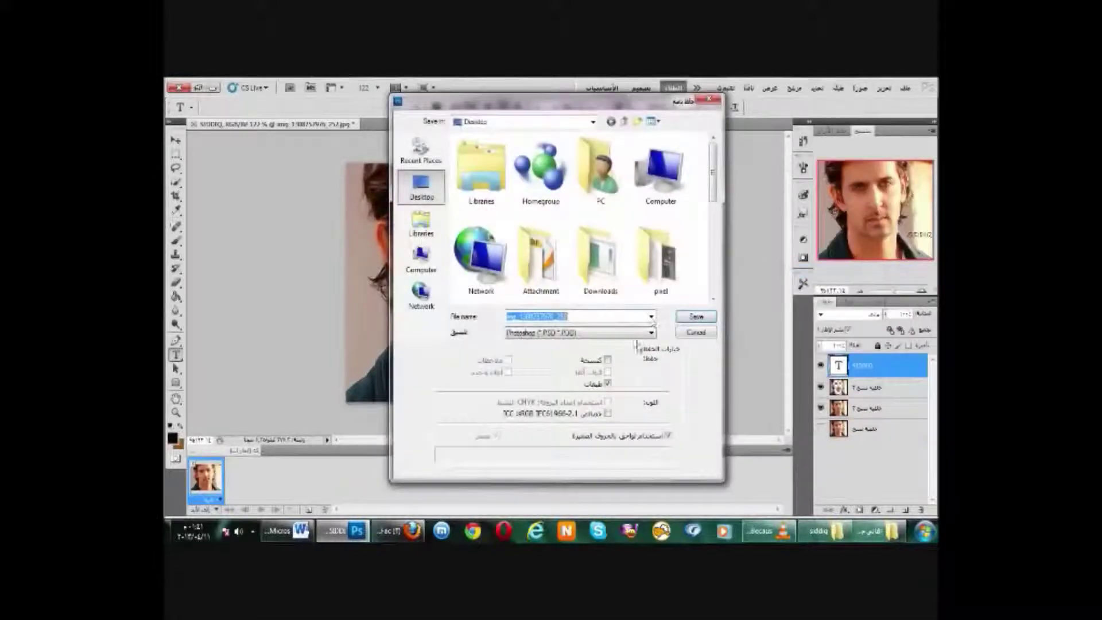
pyautogui.click(636, 333)
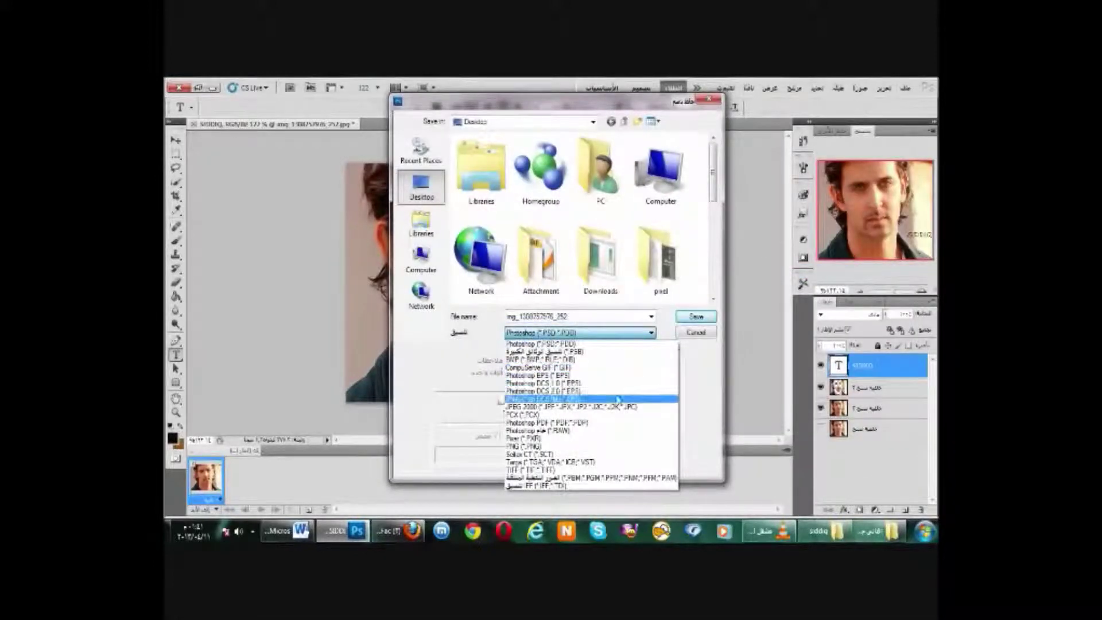
pyautogui.click(614, 399)
pyautogui.click(709, 317)
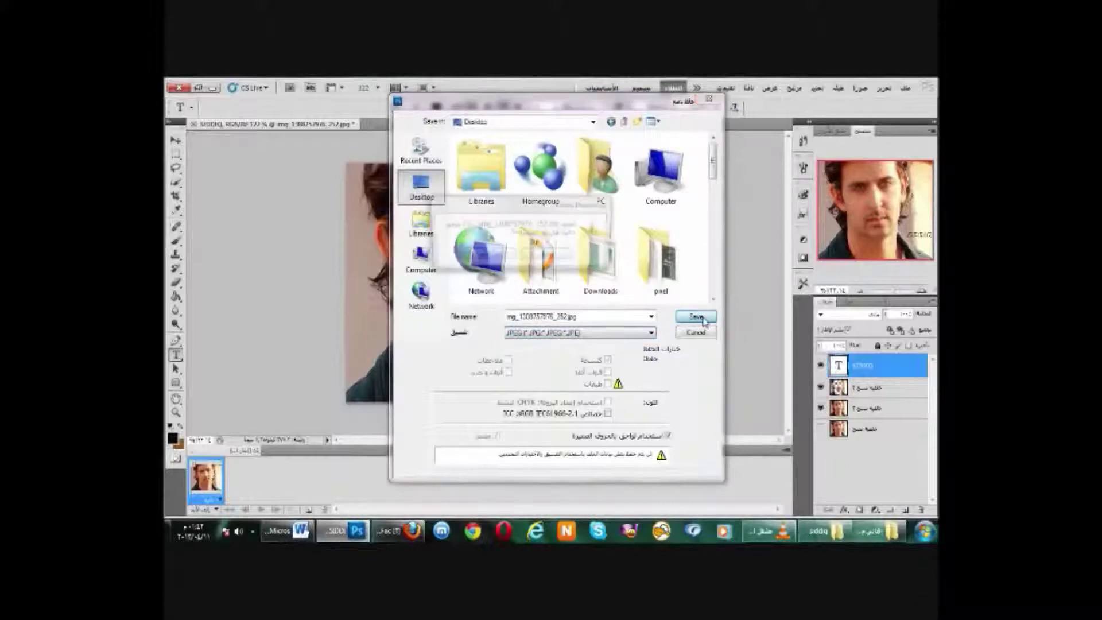
pyautogui.click(539, 256)
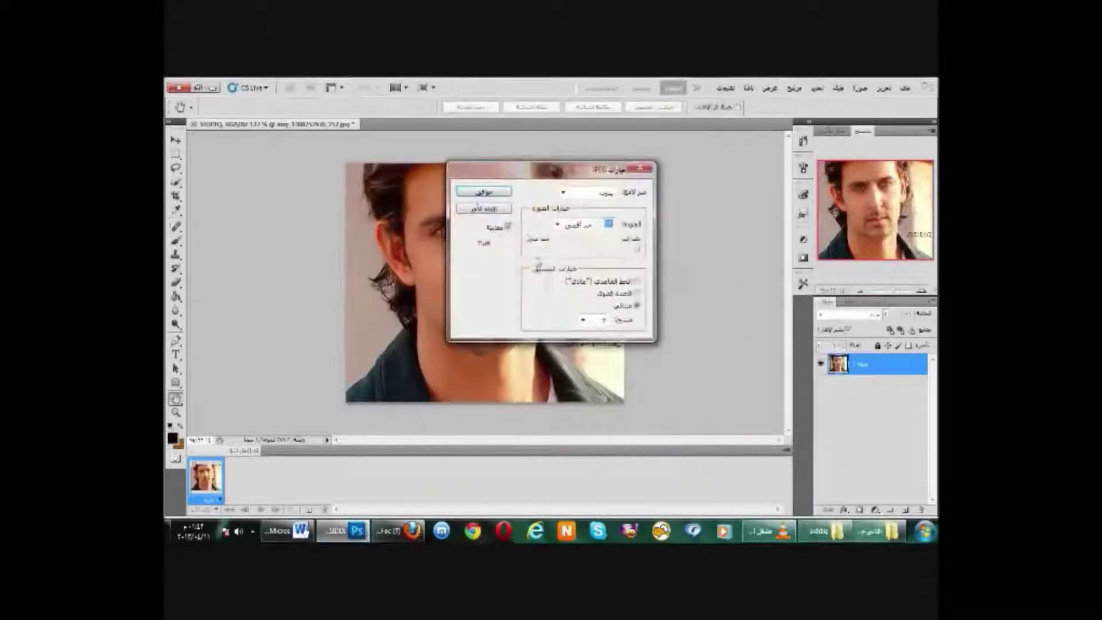
pyautogui.click(485, 190)
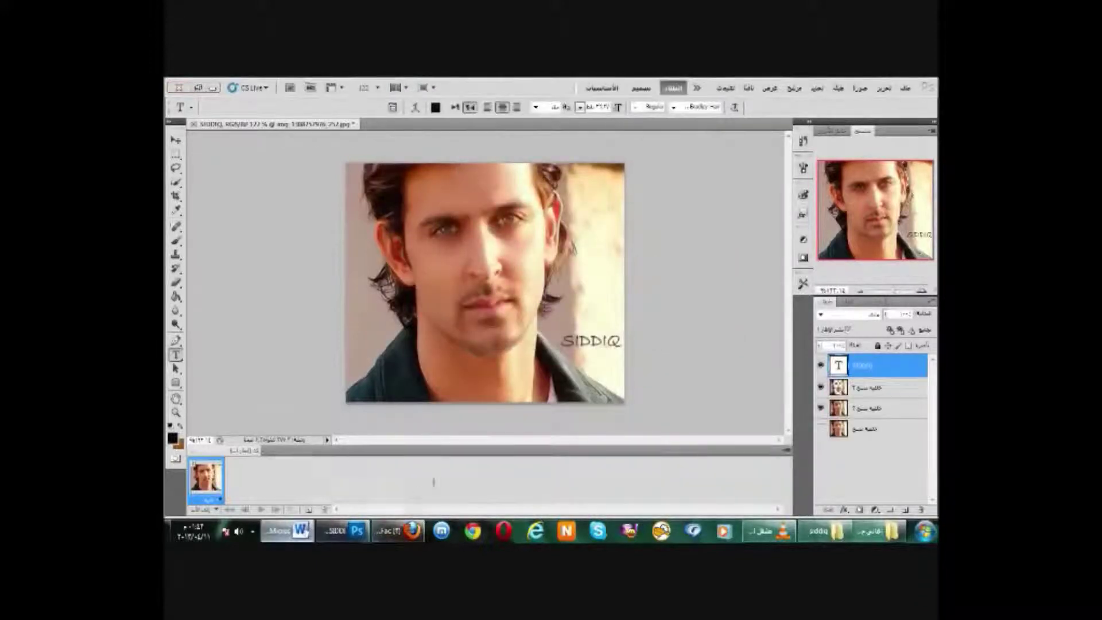
# Return to Word and start a new line after the last note.
pyautogui.click(286, 531)
pyautogui.click(447, 463)
pyautogui.press('Return')
# Type the closing lines انتهيت من الشرح ^^ اتمنى كان سهل عليكم ^ and وهذا الفرق بين الصورتين, then return to Photoshop.
pyautogui.write('انتهيت من الشرح ^^ اتمنى كان سهل عليكم ^')
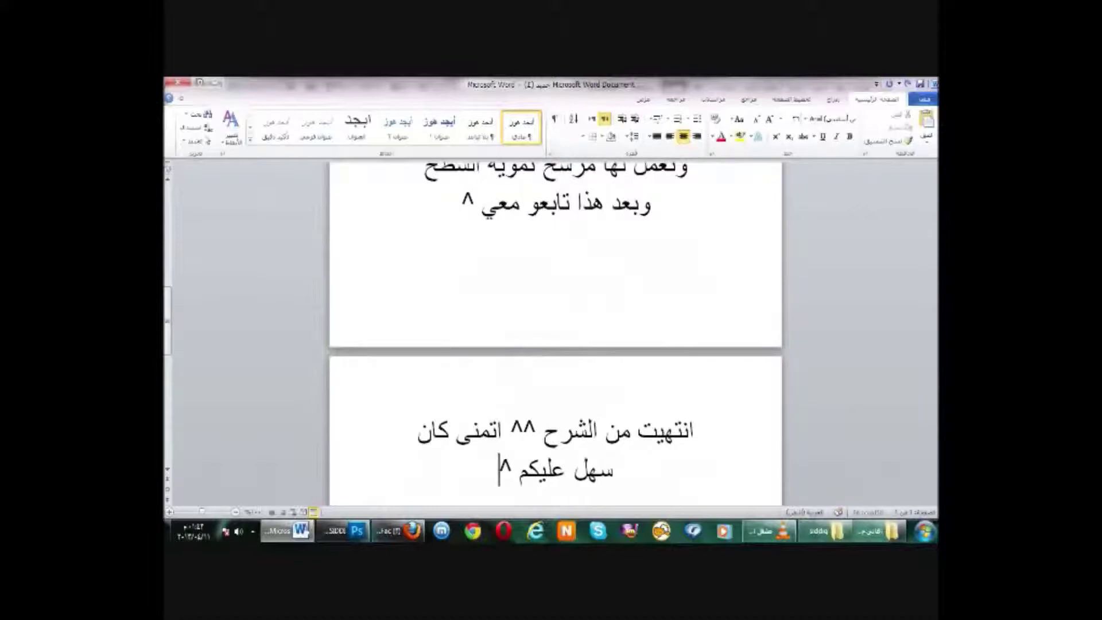
pyautogui.press('Return')
pyautogui.write('وهذا الفرق بين الصورتين')
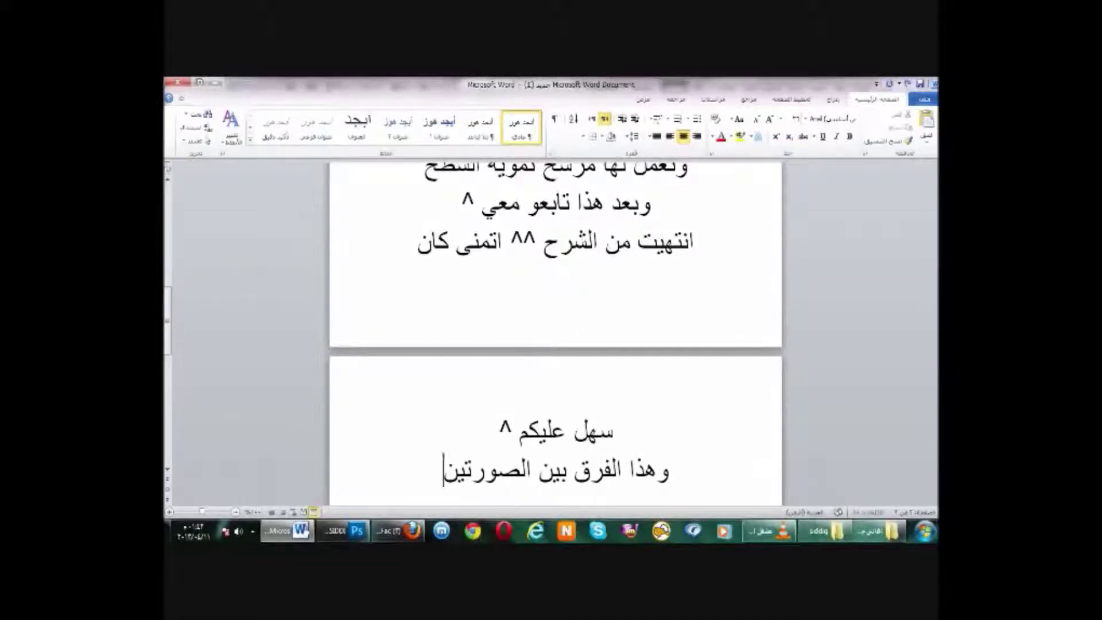
pyautogui.click(343, 530)
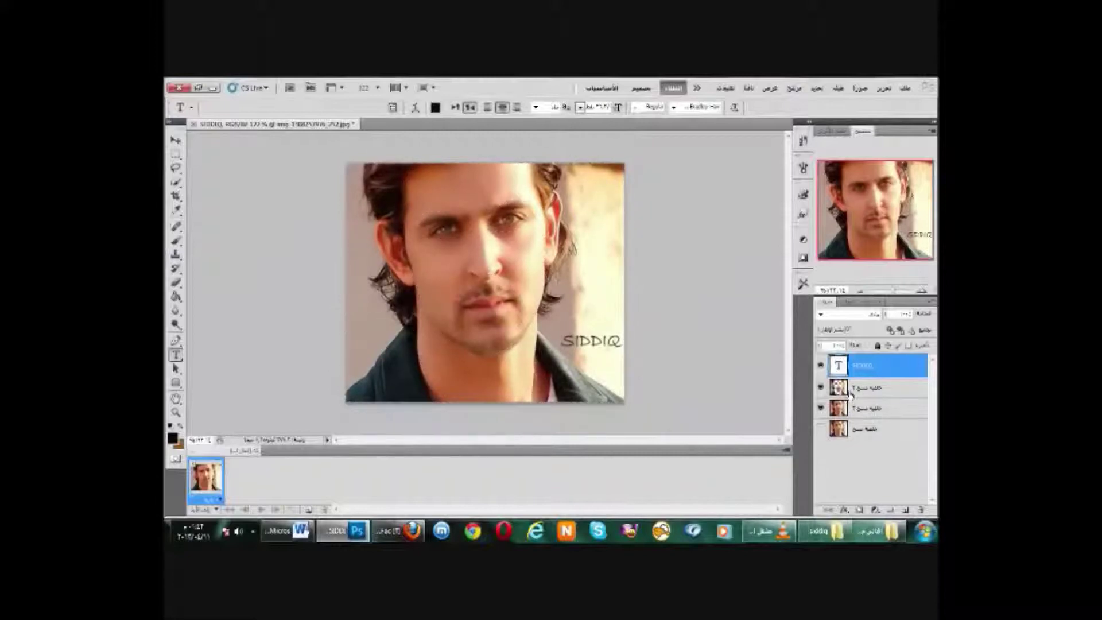
# Hide the two edited photo layers and show the original unedited photo layer.
pyautogui.click(848, 389)
pyautogui.click(849, 408)
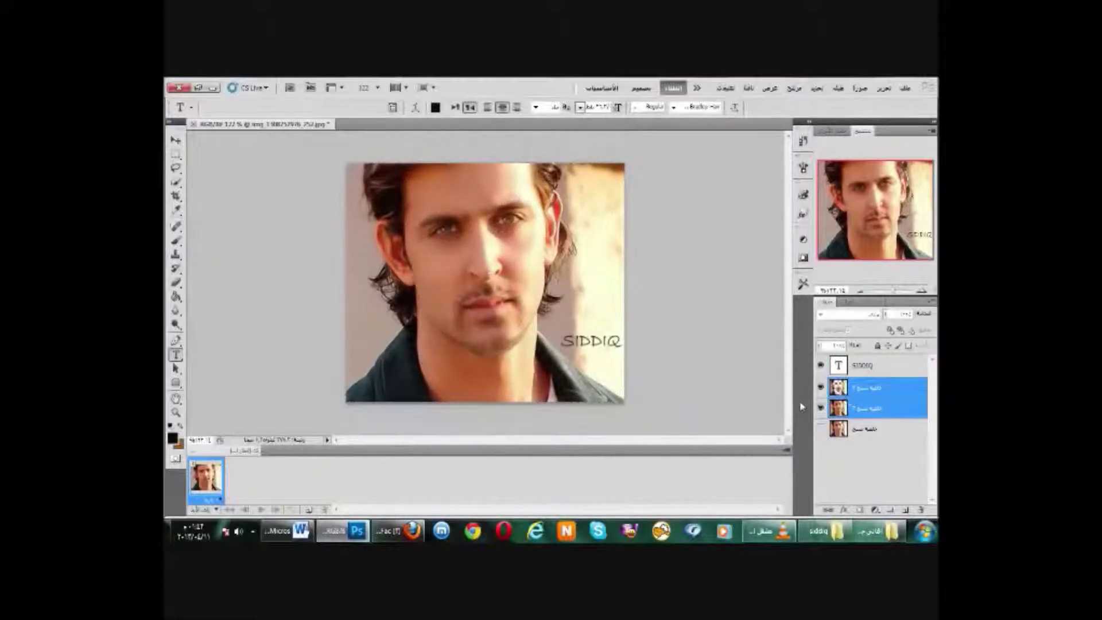
pyautogui.click(820, 390)
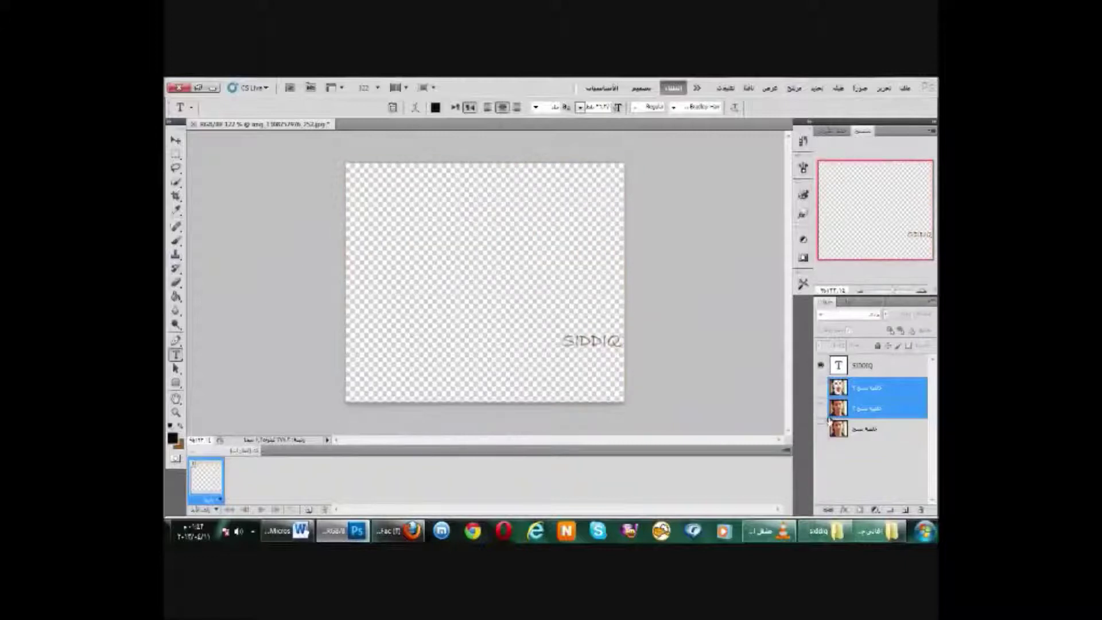
pyautogui.click(822, 429)
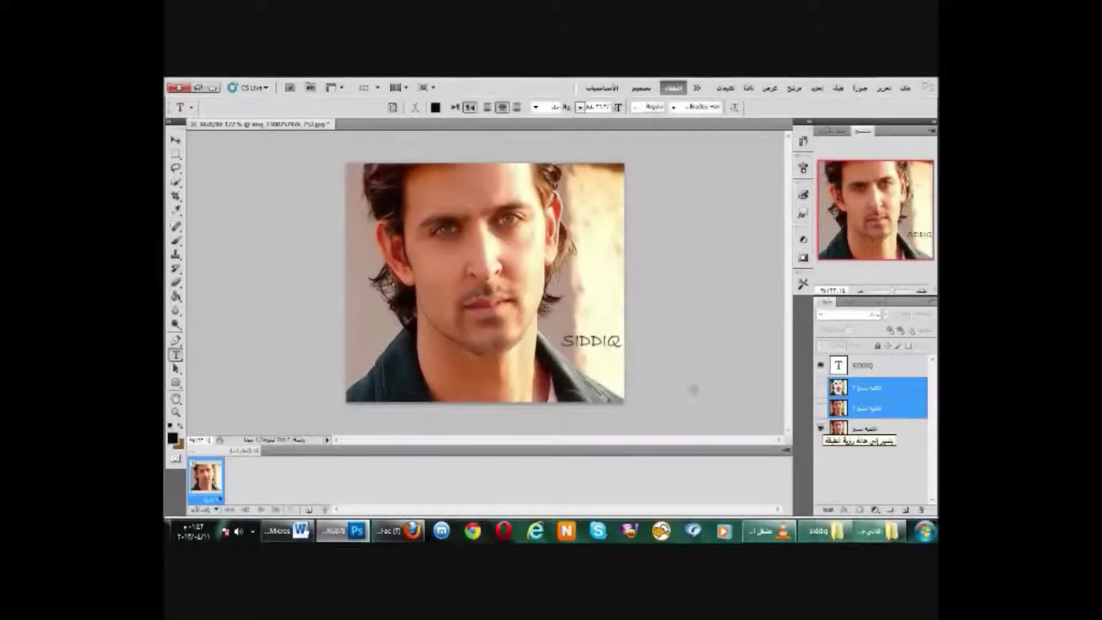
# Add a 'قبل' text label on the original photo.
pyautogui.click(538, 268)
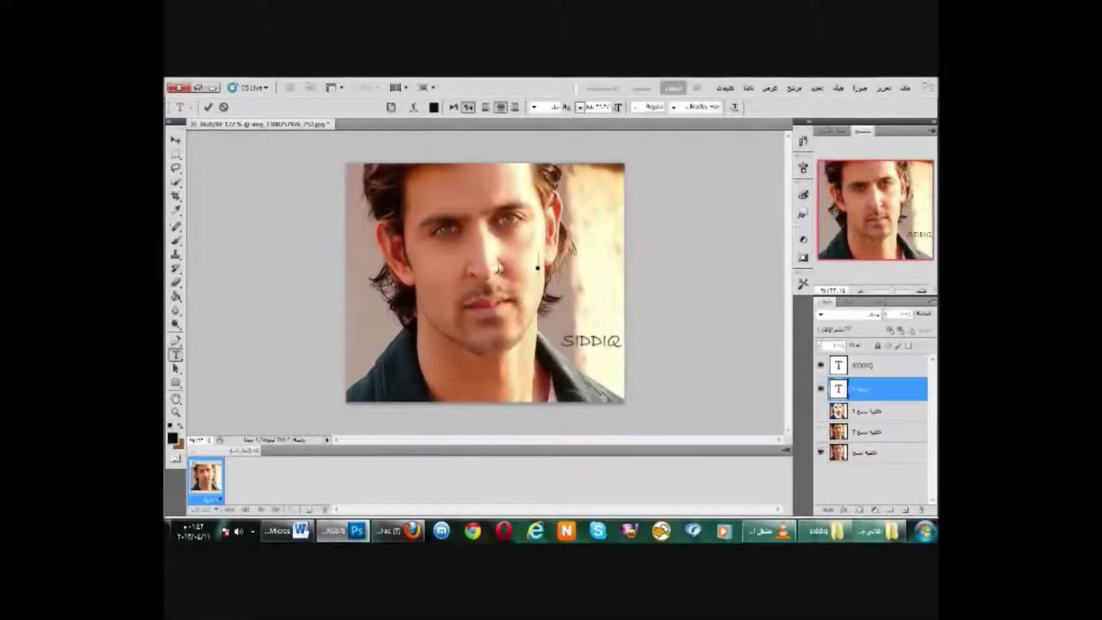
pyautogui.write('قبل')
pyautogui.hotkey('ctrl', 'a')
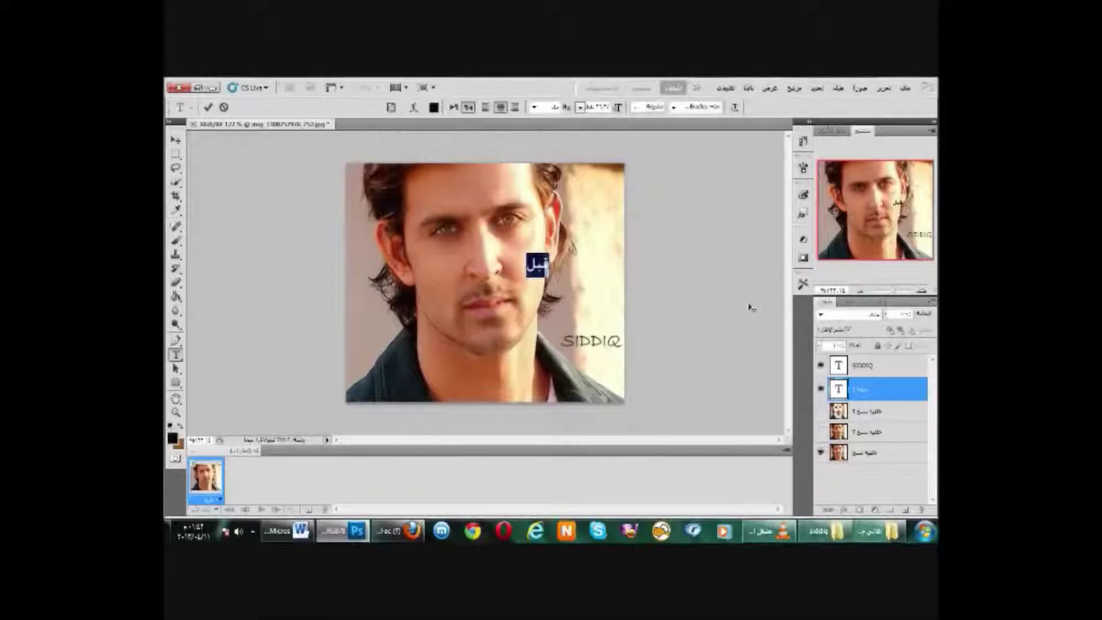
pyautogui.click(871, 390)
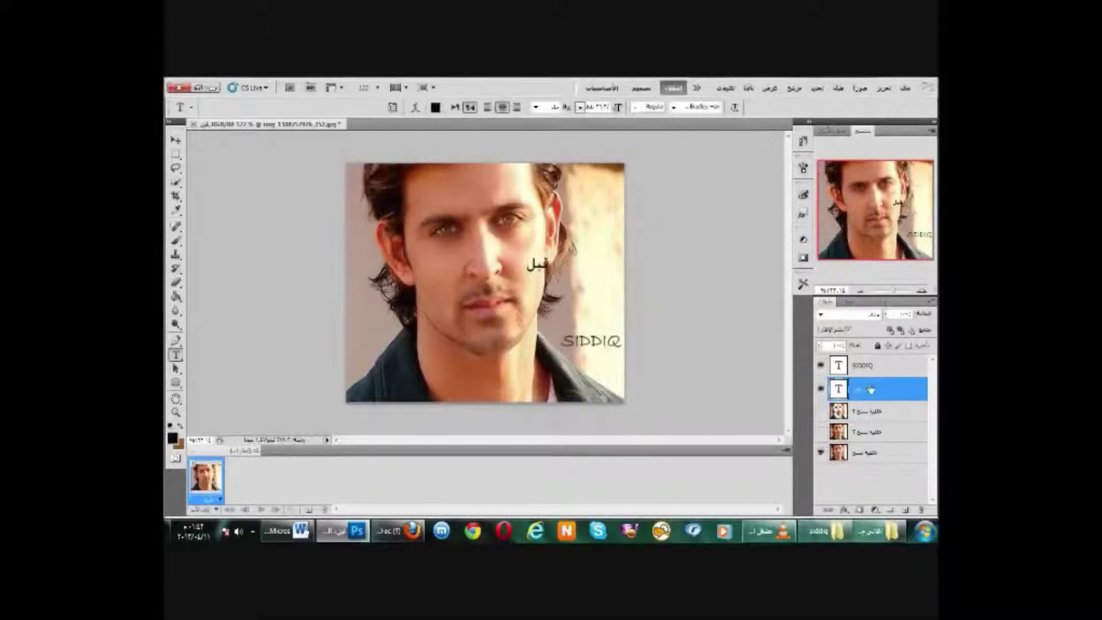
# Hide the 'قبل' label and type a 'بعد' text label for the after view.
pyautogui.click(822, 390)
pyautogui.click(821, 431)
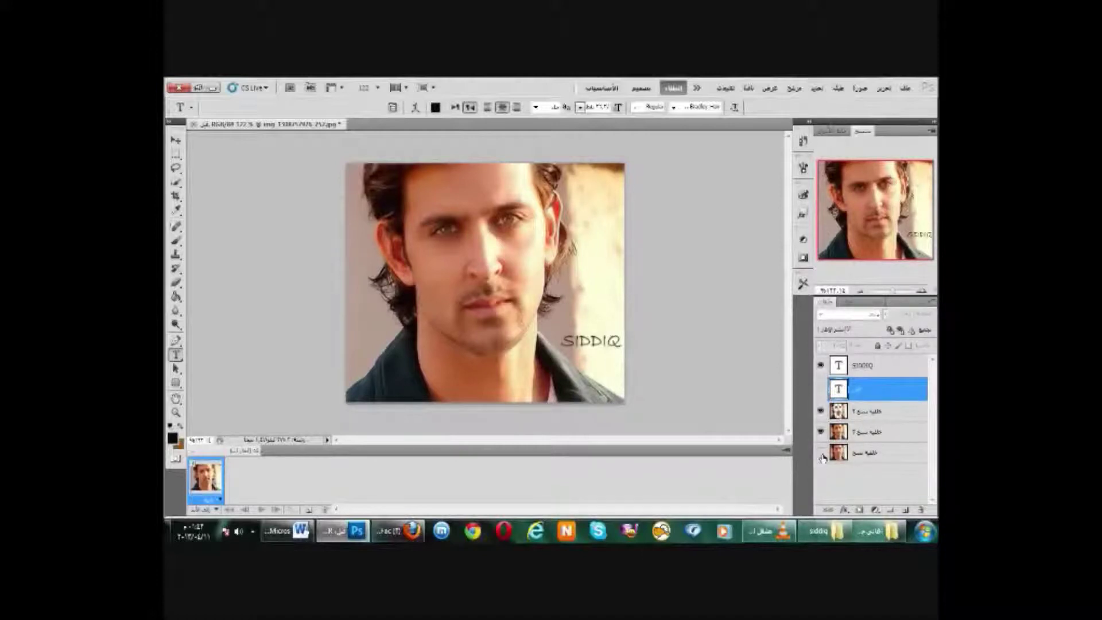
pyautogui.click(554, 296)
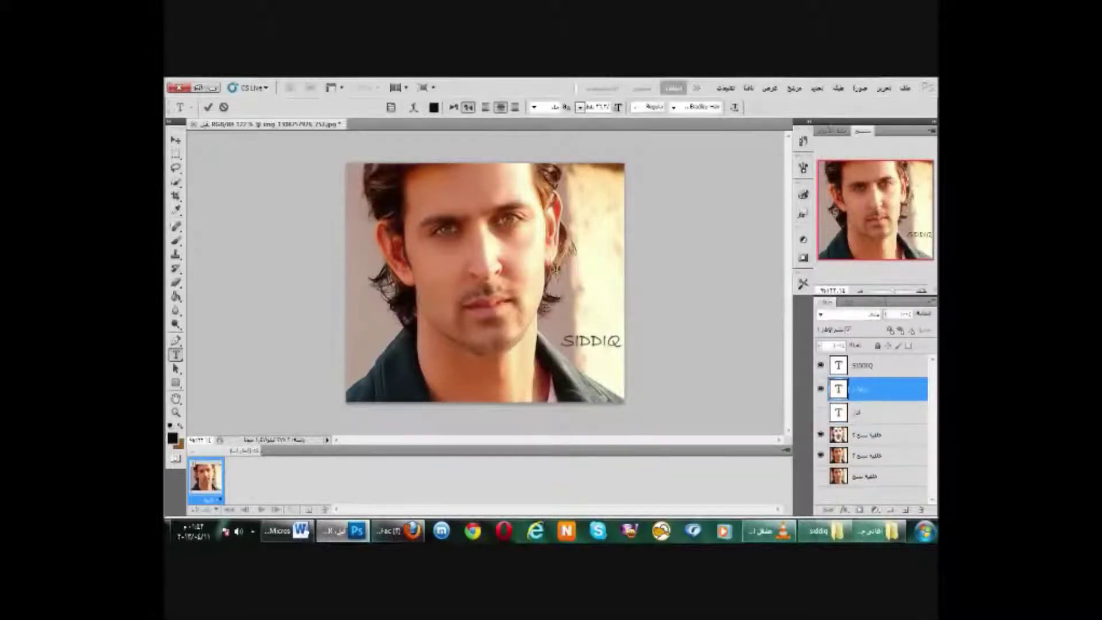
pyautogui.write('بعد')
# In the Word notes, add 'سلام ^^' on a new line below the comparison sentence.
pyautogui.click(284, 531)
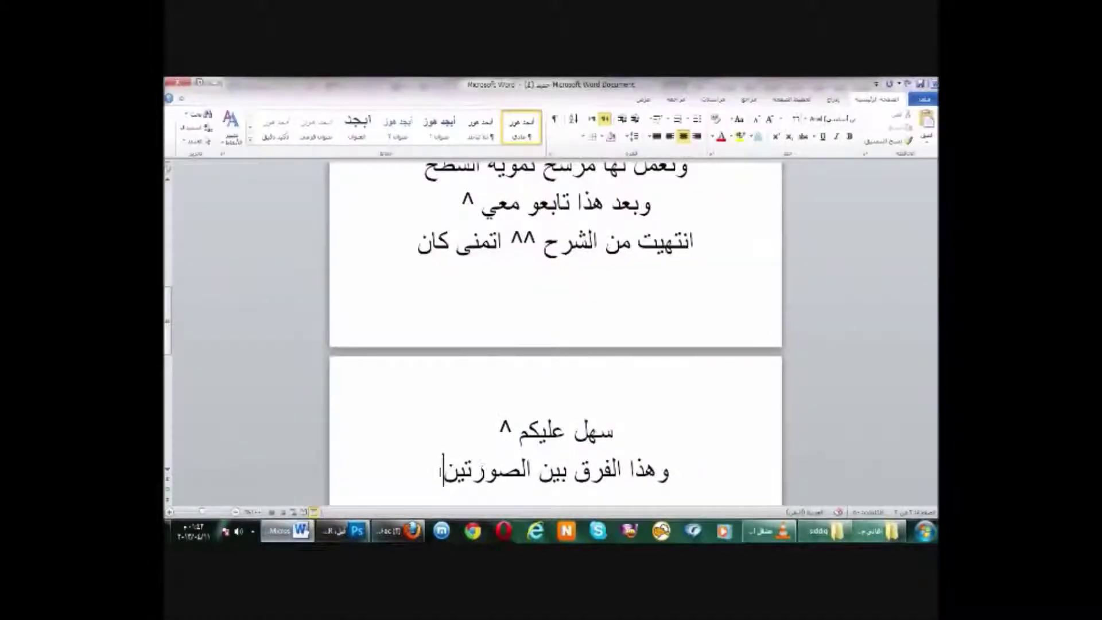
pyautogui.press('Return')
pyautogui.write('سلام ^^')
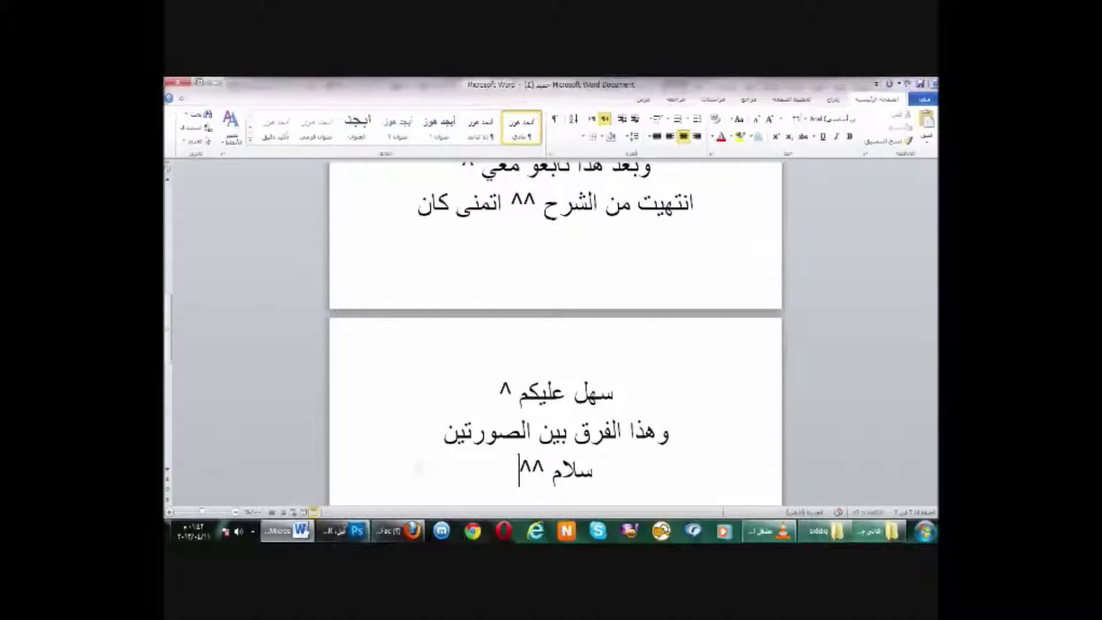